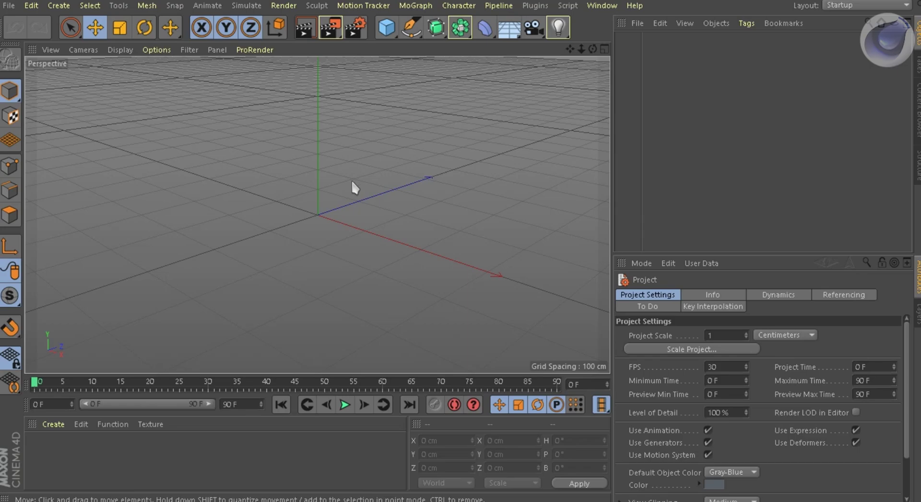
Import the character model Kyle.obj through the OBJ import settings
key(ctrl+o)
click(68, 186)
double_click(246, 175)
double_click(220, 192)
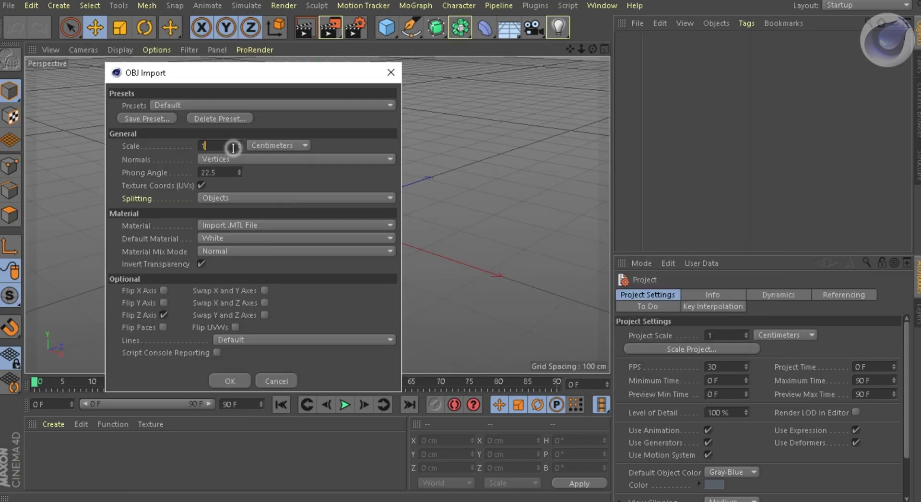
click(230, 378)
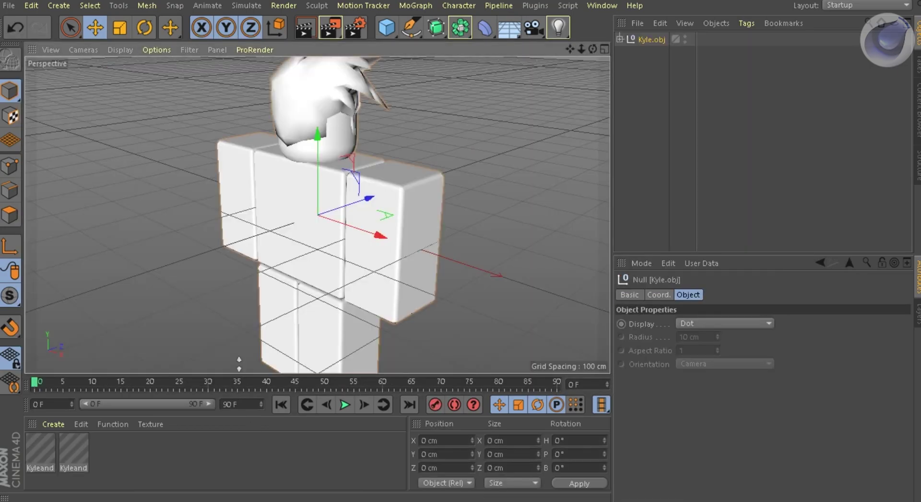
Delete the two imported materials and create a new material with the character's clothing image as its color texture
drag(98, 447, 42, 448)
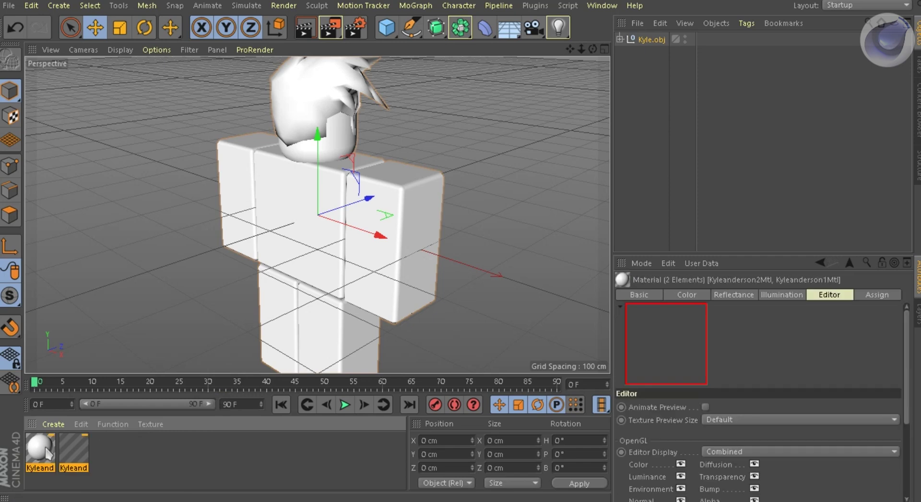
key(Delete)
double_click(43, 446)
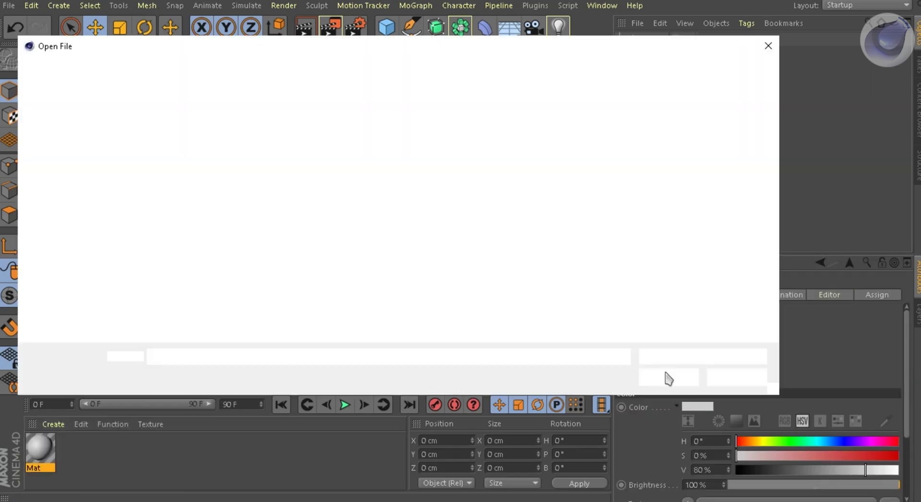
click(664, 376)
click(536, 296)
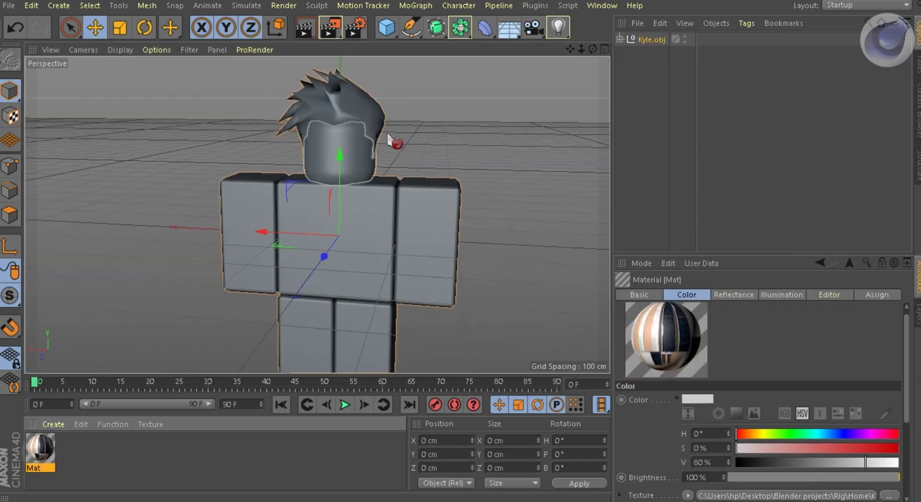
Apply the textured material to the whole character, and create a black material and assign it to the hair
drag(41, 451, 327, 221)
double_click(235, 444)
drag(774, 468, 734, 468)
drag(41, 449, 349, 106)
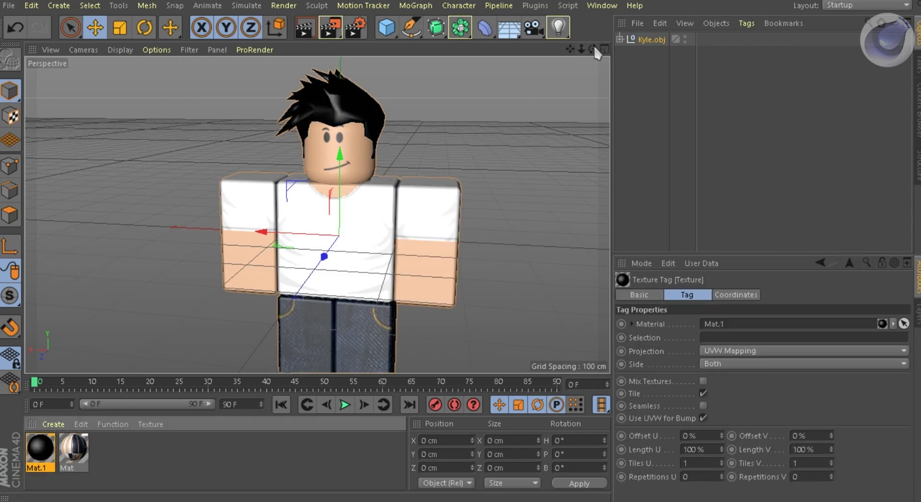
Merge the joint rig file with the Lower Body skeleton into the scene
mouse_move(592, 49)
mouse_down()
mouse_move(585, 55)
mouse_move(583, 42)
mouse_up()
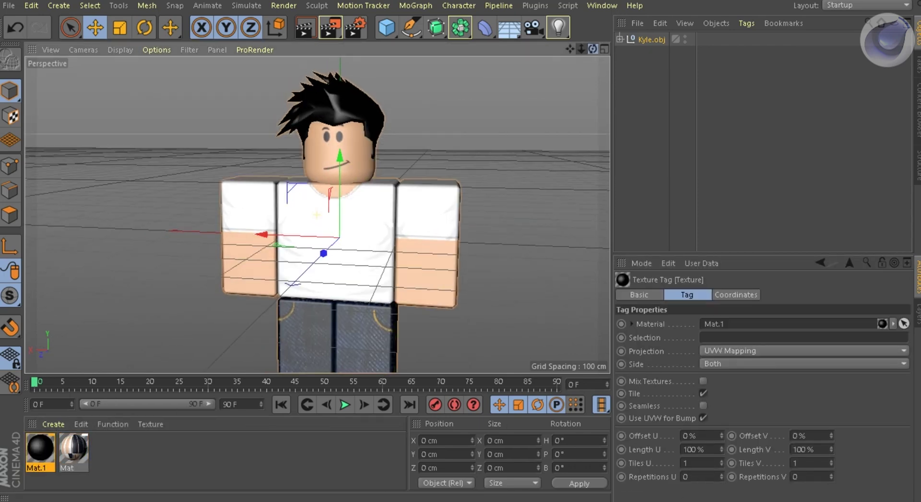
key(ctrl+shift+o)
click(92, 315)
double_click(262, 151)
double_click(222, 143)
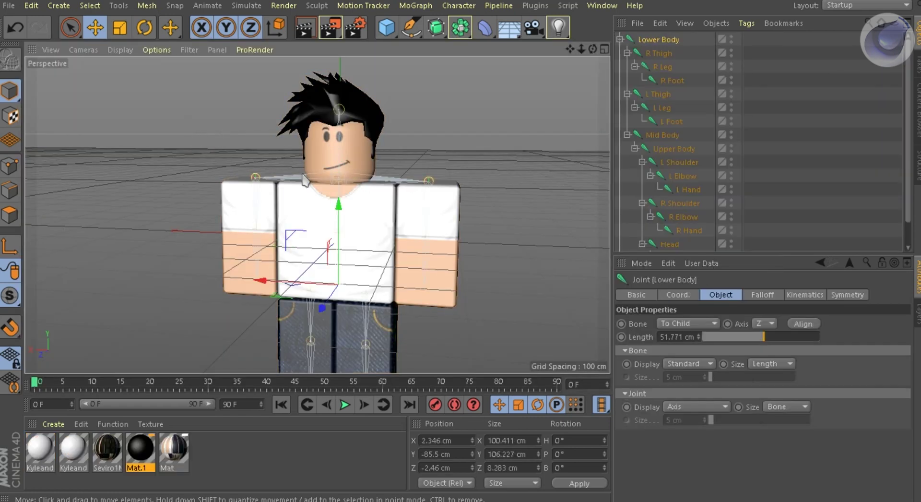
Delete the three extra materials that came in with the rig, keeping Mat.1 and Mat
click(77, 461)
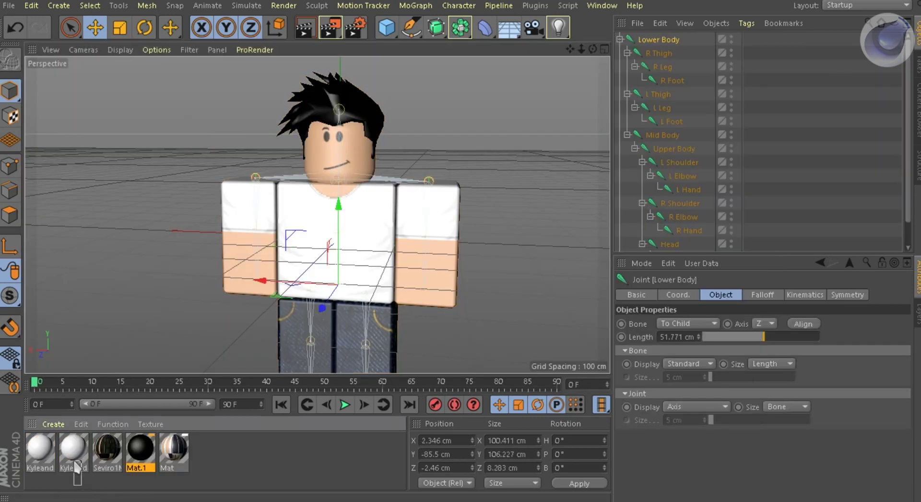
key(Delete)
click(41, 456)
key(Delete)
click(40, 456)
key(Delete)
Expand the Kyle.obj group and remove the texture tags with missing materials from all its meshes
scroll(628, 230, down, 1)
click(619, 246)
click(618, 246)
scroll(626, 245, down, 3)
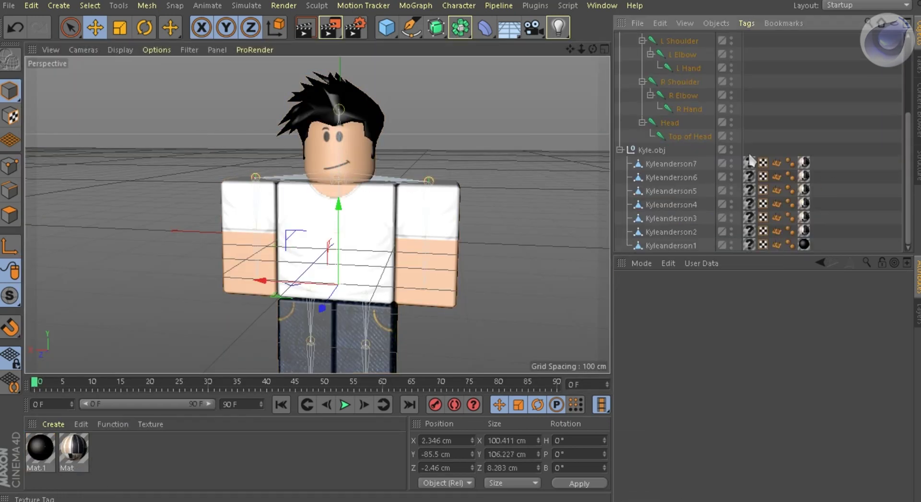
drag(679, 234, 677, 236)
key(u)
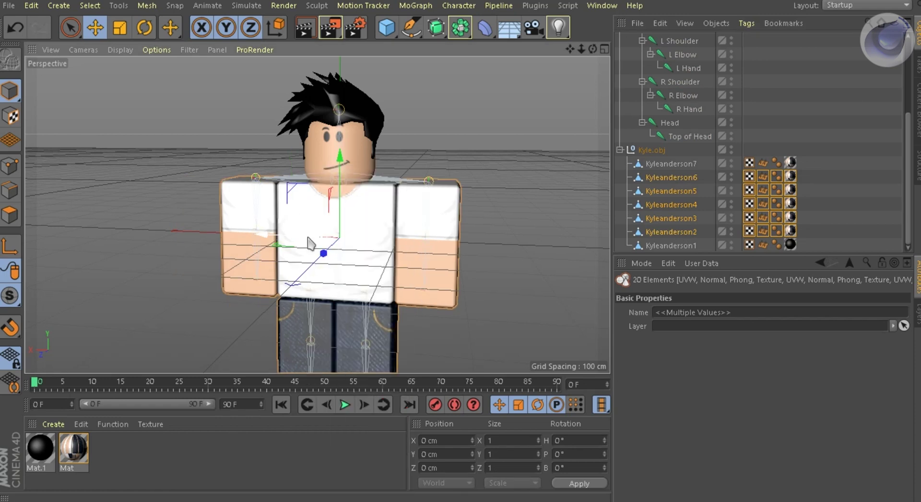
Bind the torso mesh to the Lower Body, Mid Body and Upper Body joints
click(670, 177)
scroll(682, 143, up, 2)
scroll(682, 117, up, 1)
ctrl+click(657, 39)
ctrl+click(667, 136)
ctrl+click(671, 148)
click(461, 6)
click(582, 35)
Bind the right arm mesh to the R Shoulder joint and its child joints
alt+middle_drag(409, 302, 417, 238)
click(368, 279)
click(231, 182)
ctrl+middle_click(682, 204)
click(458, 5)
click(566, 40)
Bind the left arm mesh to the L Shoulder joint and its child joints
click(448, 181)
ctrl+middle_click(680, 162)
click(453, 6)
mouse_move(483, 37)
click(551, 60)
Bind the left leg mesh to the L Thigh joint chain and the right leg mesh to the R Thigh chain
click(384, 288)
ctrl+middle_click(651, 95)
click(458, 6)
click(552, 58)
click(314, 288)
ctrl+middle_click(661, 54)
click(458, 6)
click(553, 58)
Make the hair mesh a child of the head mesh in the Kyle.obj group
scroll(674, 177, down, 3)
click(678, 245)
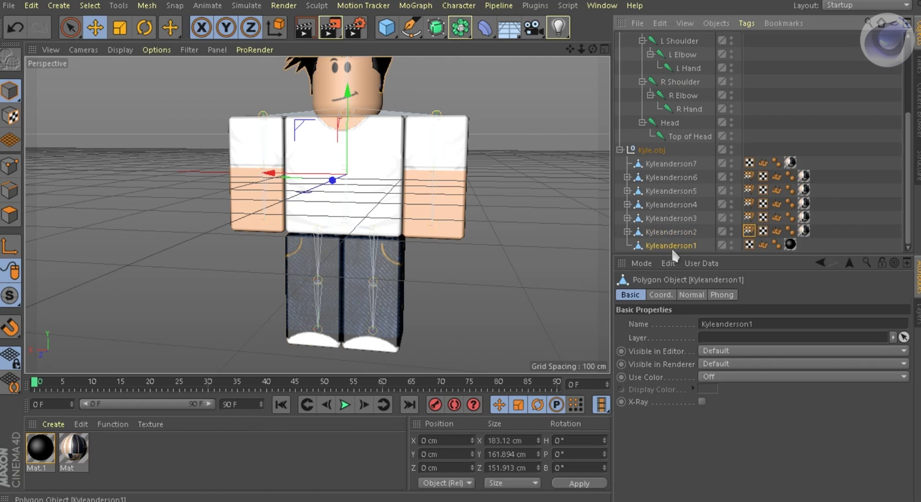
scroll(677, 192, up, 1)
Select the Mid Body joint and rotate it slightly
click(675, 98)
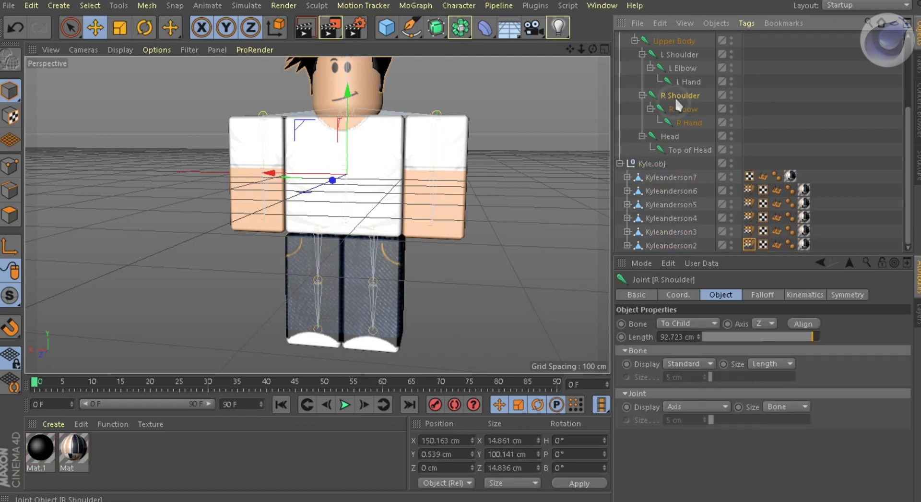
scroll(678, 100, up, 6)
click(659, 110)
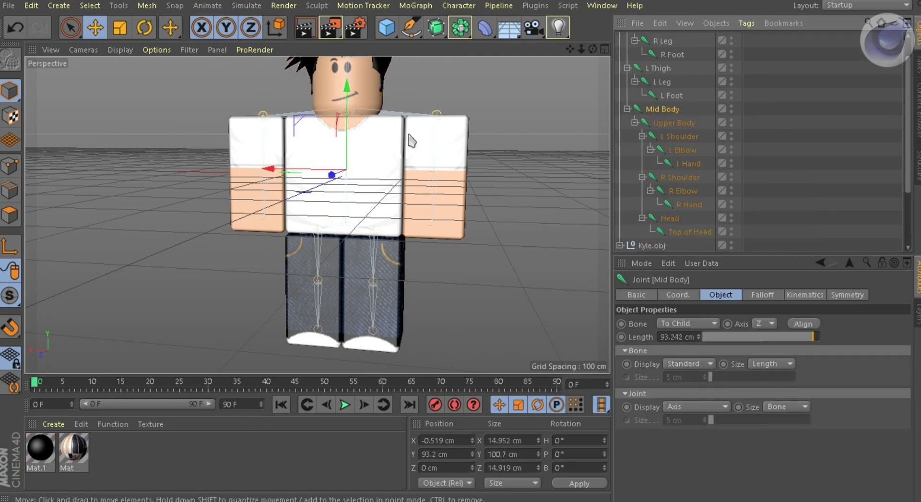
key(r)
alt+drag(370, 140, 391, 204)
drag(288, 249, 300, 221)
Swing the right arm outward at the R Shoulder joint, and undo the trial rotations at its R Elbow joint
click(679, 177)
alt+drag(442, 207, 212, 250)
click(677, 191)
click(199, 297)
key(ctrl+z)
drag(196, 292, 231, 261)
key(ctrl+z)
key(ctrl+z)
Move the right arm's shoulder joint slightly so the arm sits against the torso
alt+middle_drag(441, 193, 569, 192)
scroll(298, 199, up, 3)
key(e)
drag(240, 184, 244, 184)
drag(306, 163, 305, 161)
Swing the left arm outward at the L Shoulder joint and nudge it into place beside the torso
click(679, 136)
alt+middle_drag(531, 167, 430, 164)
key(r)
click(415, 164)
key(ctrl+z)
drag(387, 182, 420, 177)
key(e)
drag(398, 205, 396, 207)
drag(384, 211, 393, 96)
key(ctrl+z)
Try to bend the left leg at the L Leg joint
click(662, 82)
key(r)
drag(329, 290, 345, 338)
Rotate the head mesh to a pitch of about 11 degrees
scroll(431, 280, down, 1)
alt+middle_drag(431, 281, 430, 225)
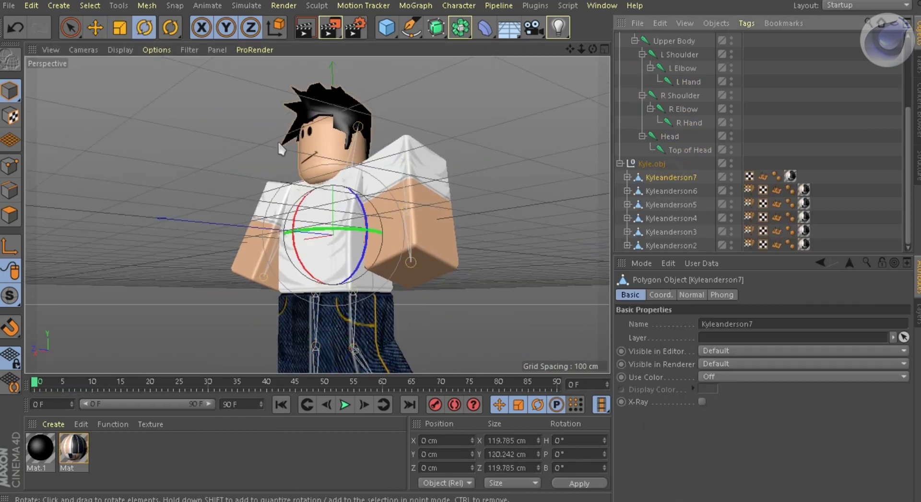
drag(378, 192, 389, 197)
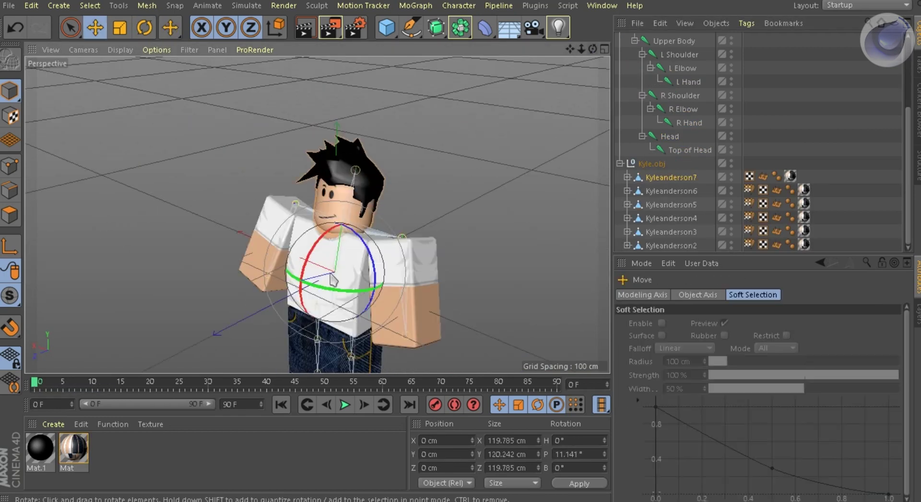
Place the Lower Body joint hierarchy inside the Kyle.obj group and collapse the group
scroll(624, 42, up, 3)
click(620, 39)
drag(629, 40, 628, 55)
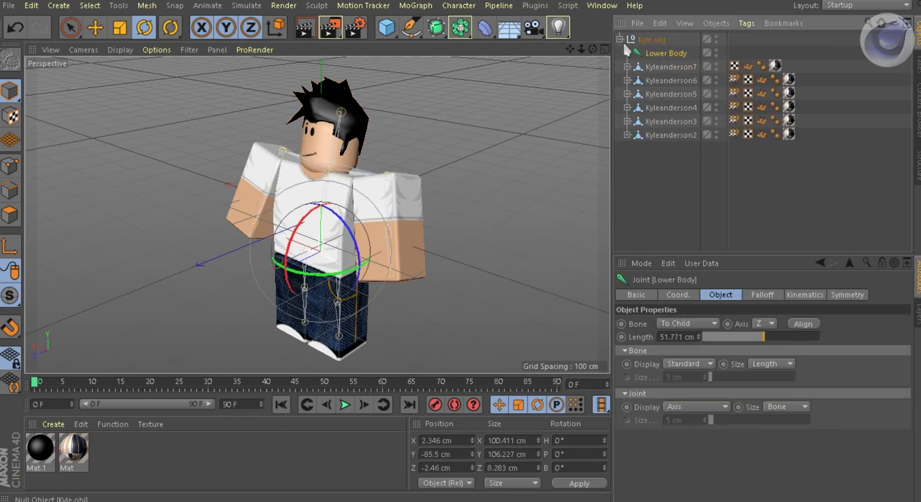
click(619, 40)
In the back view, raise the Kyle.obj group to Y 300 cm so its feet meet the ground line, and return to perspective
click(87, 49)
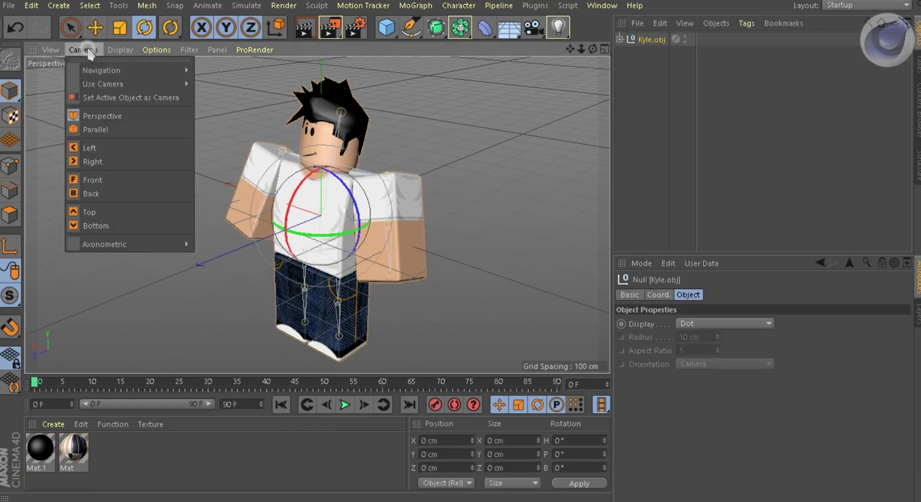
click(124, 197)
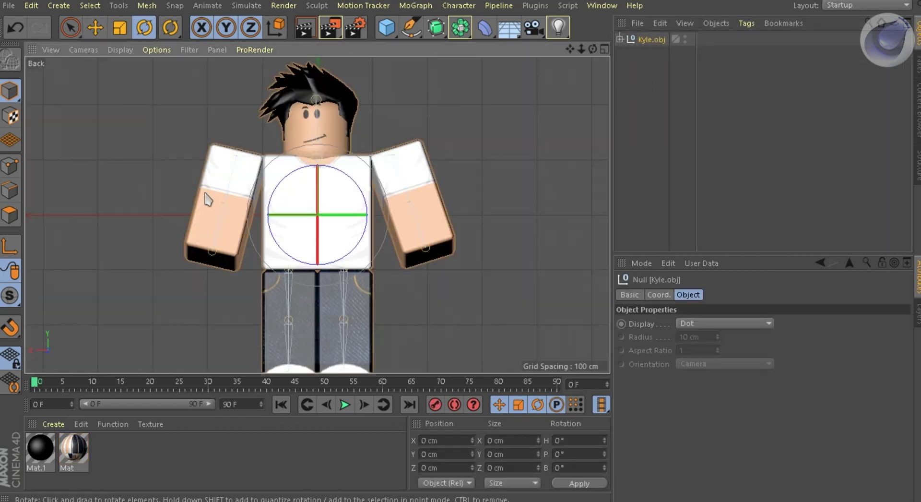
key(e)
drag(315, 196, 317, 30)
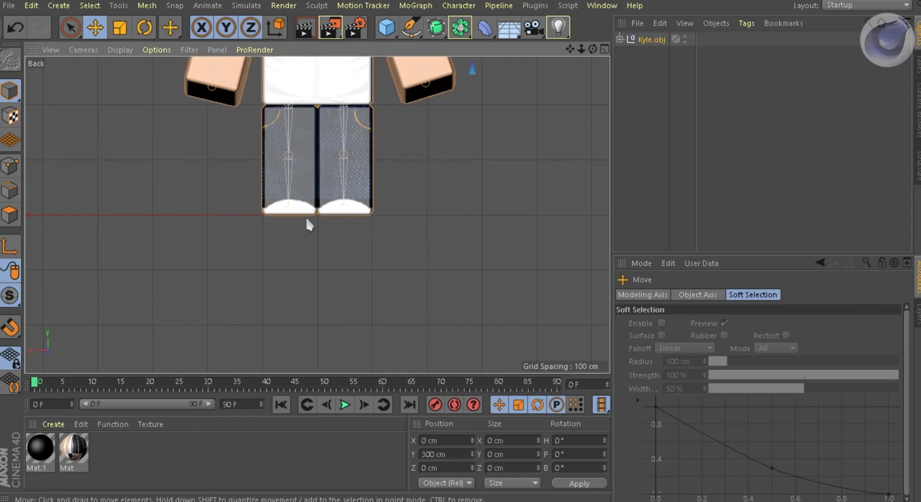
click(84, 50)
click(99, 114)
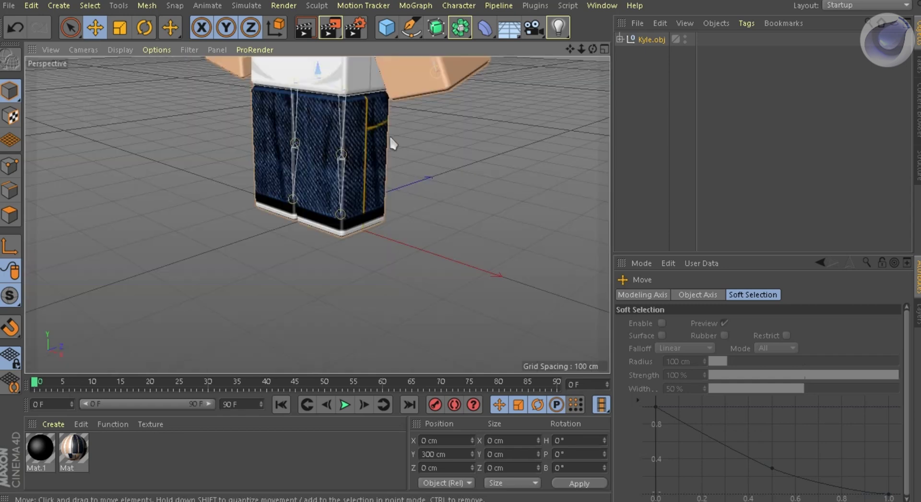
Add a cube and, in the back view, lower it to Y -100 cm directly under the feet, returning to perspective
click(386, 28)
click(92, 51)
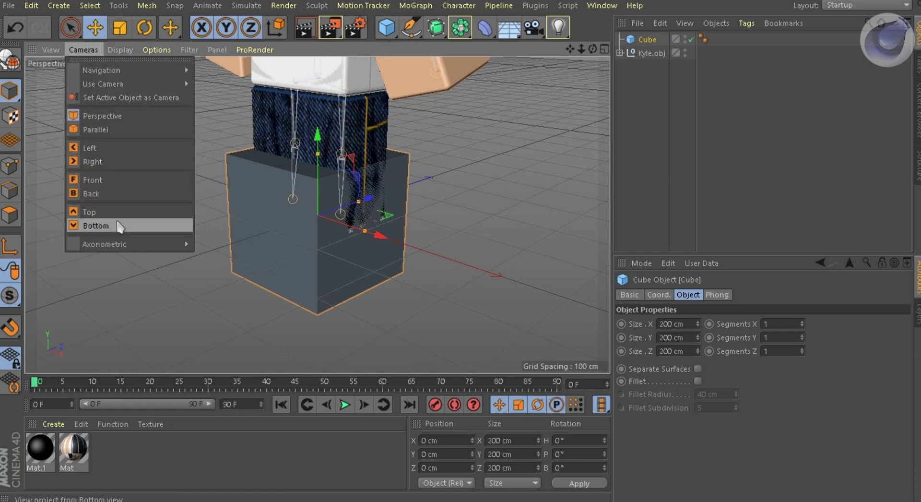
click(131, 194)
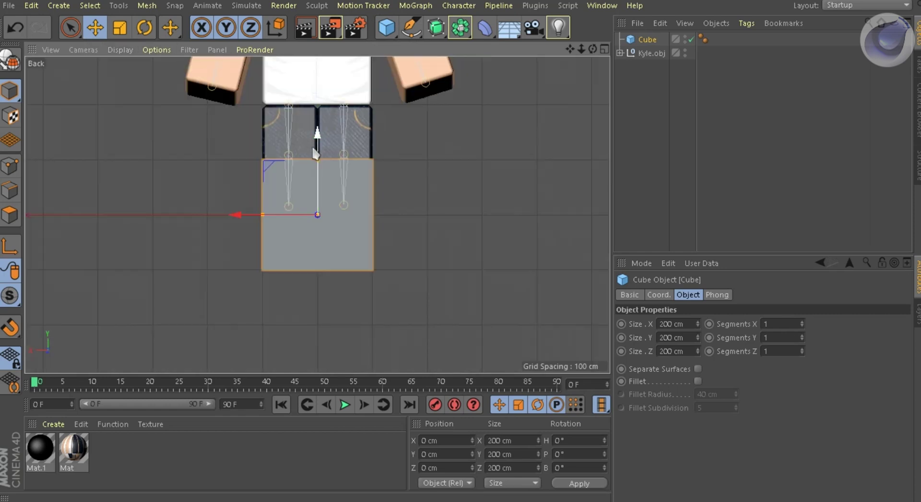
drag(315, 158, 317, 206)
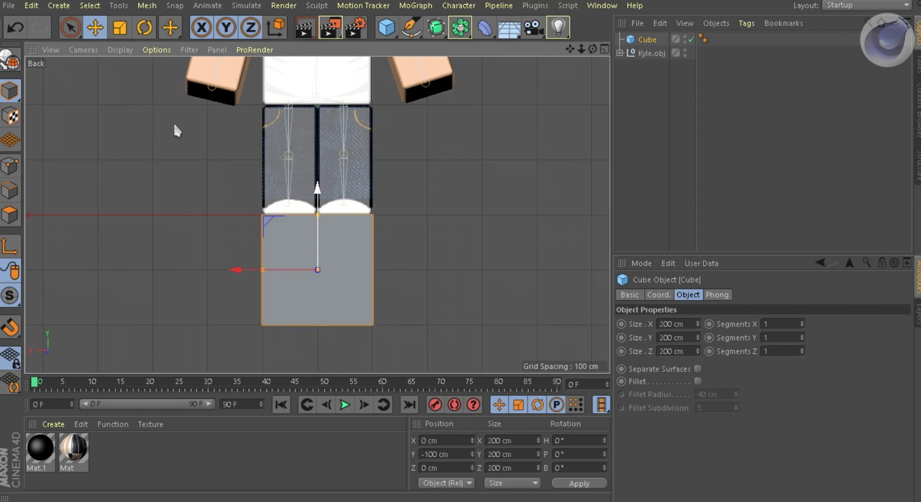
click(84, 50)
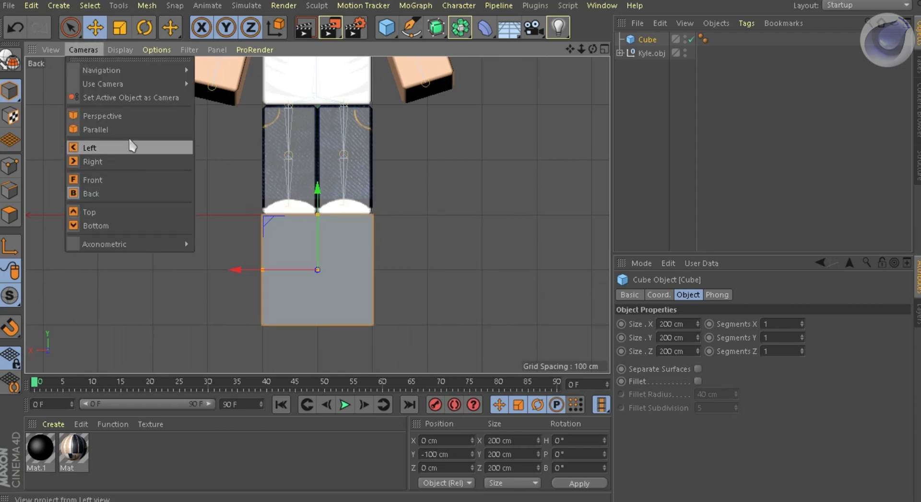
click(137, 116)
Stretch the cube into a ground slab about 37294 cm by 30520 cm and shift it to about Z -12164 cm
scroll(403, 166, down, 5)
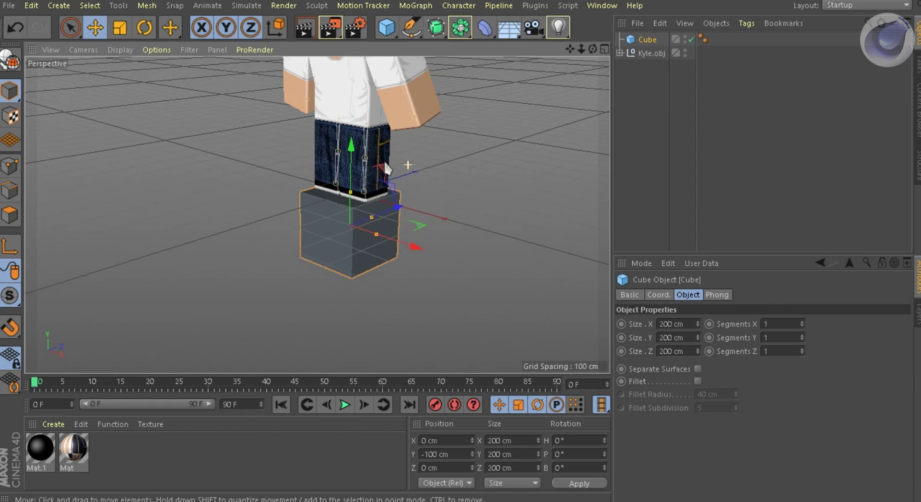
mouse_move(568, 51)
mouse_down()
mouse_move(599, 48)
mouse_move(551, 50)
mouse_up()
drag(318, 230, 37, 89)
scroll(254, 229, down, 3)
drag(154, 342, 34, 441)
drag(259, 262, 431, 134)
drag(354, 208, 242, 288)
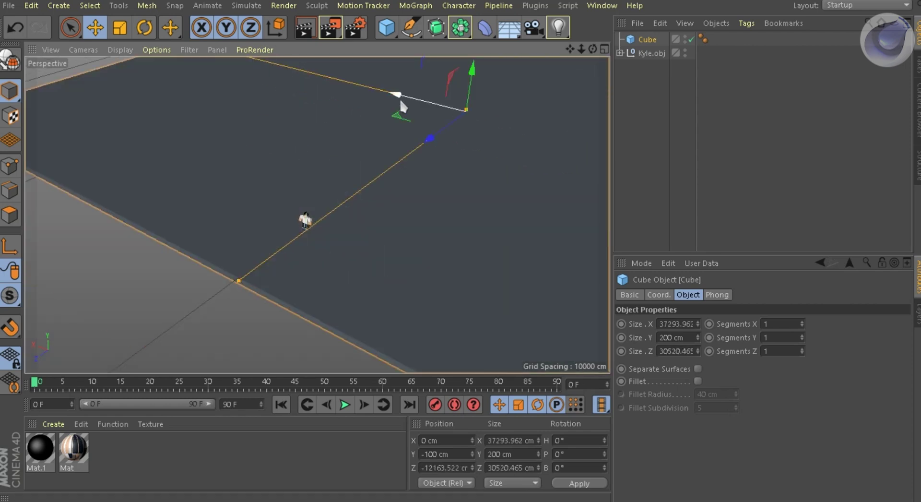
Rotate the ground slab to a heading of about 40.6 degrees and move it to about X 8243 cm, Z -9941 cm
key(r)
drag(426, 133, 507, 136)
key(e)
drag(403, 115, 239, 153)
drag(305, 152, 298, 123)
drag(592, 48, 594, 19)
drag(579, 49, 699, 100)
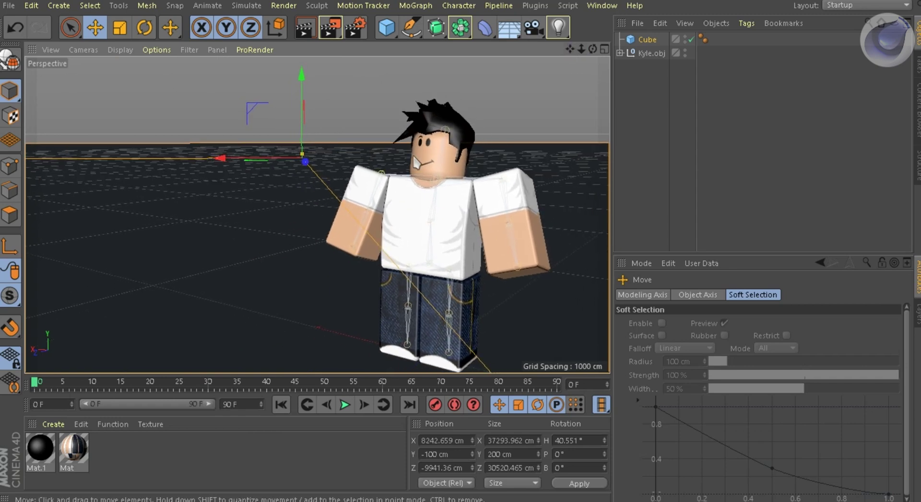
Load all materials of Fezo Material Pack 3 from the Content Browser into the scene
key(shift+F8)
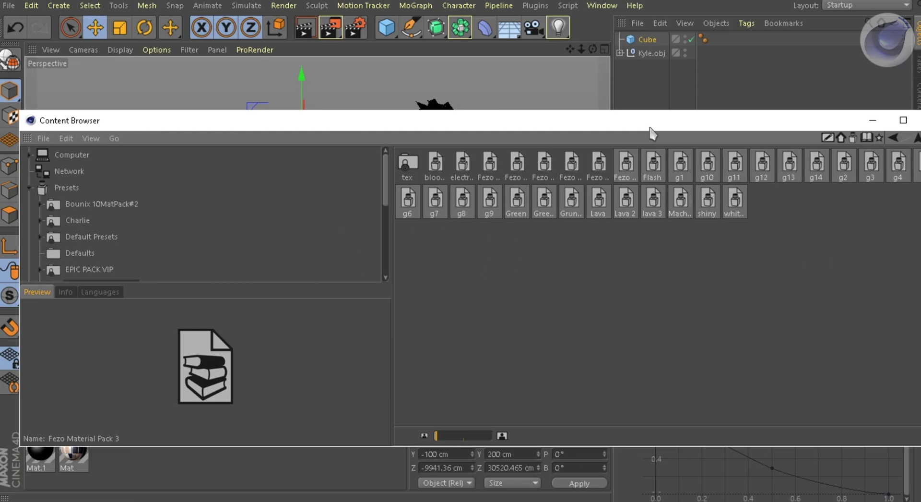
key(ctrl+a)
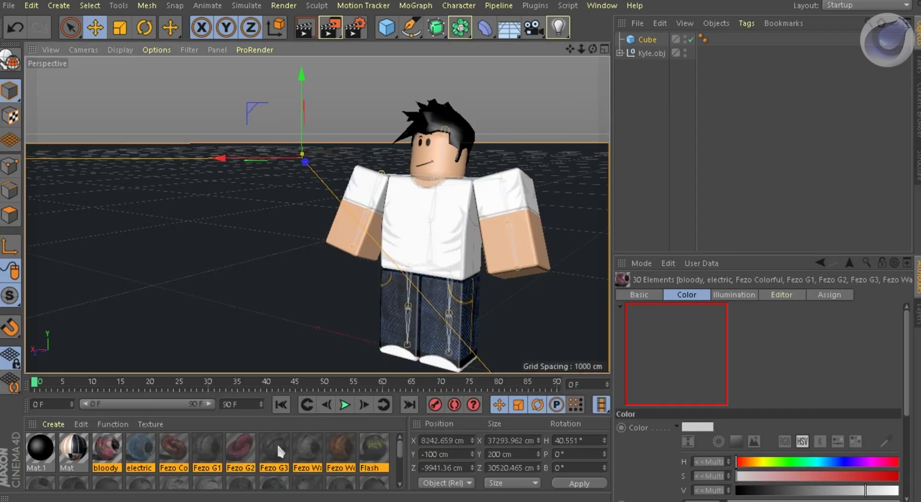
scroll(192, 468, down, 2)
click(360, 471)
scroll(243, 469, up, 2)
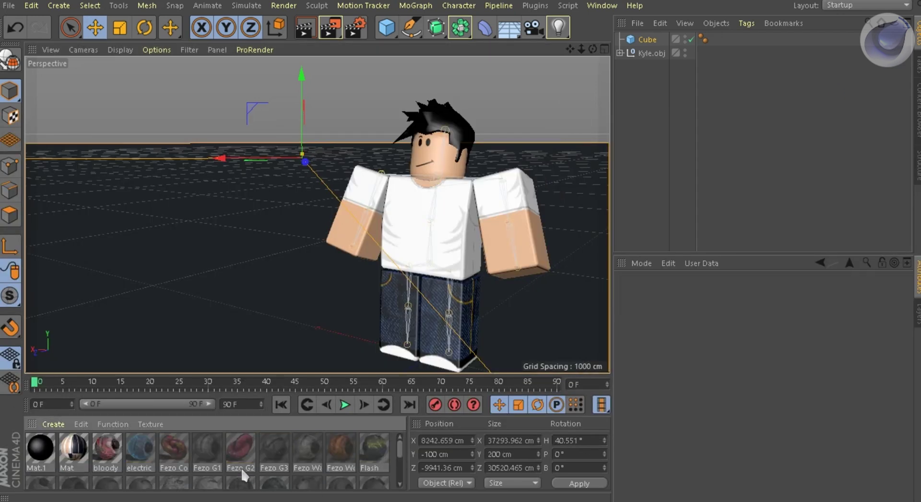
Apply the Fezo G1 material to the ground cube
click(205, 455)
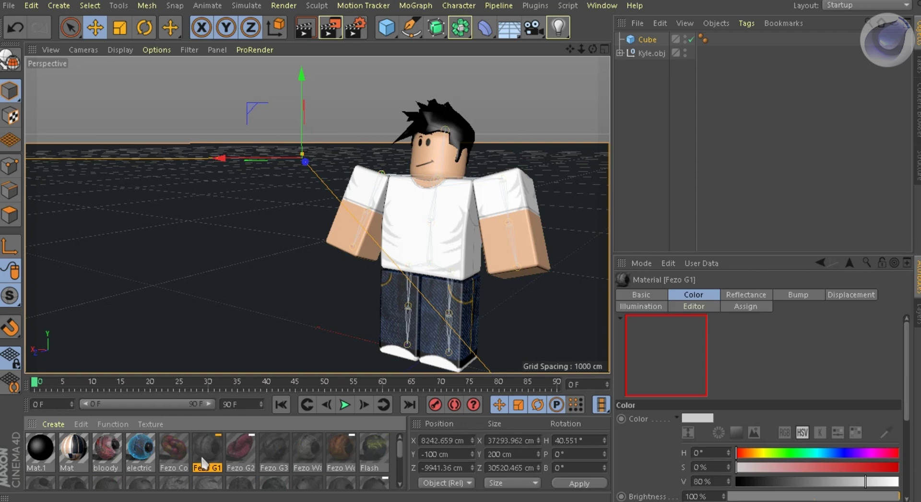
drag(220, 322, 249, 298)
Switch the viewport display from wireframe to a shaded mode
mouse_move(595, 50)
mouse_down()
mouse_move(571, 51)
mouse_move(580, 51)
mouse_up()
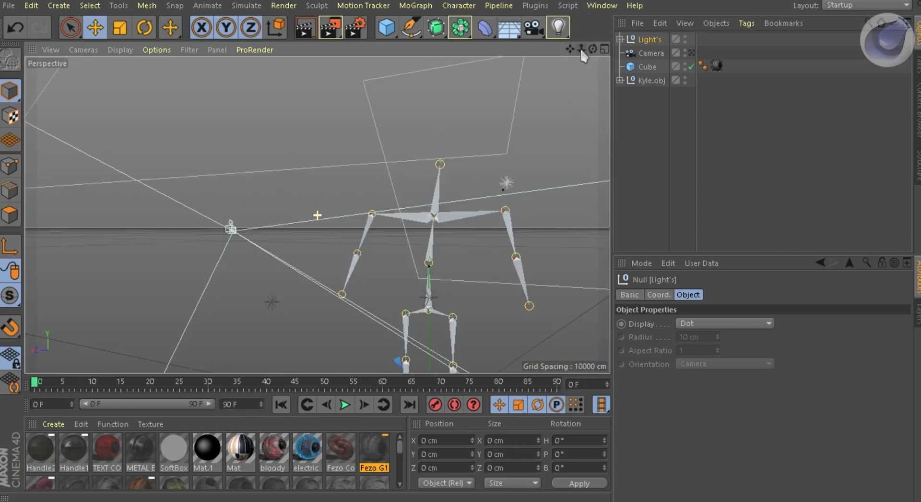
drag(581, 52, 581, 48)
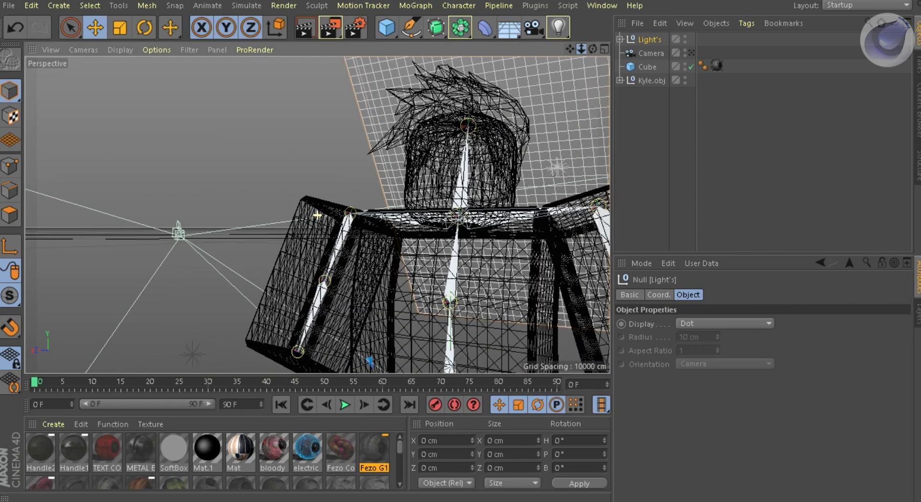
click(120, 49)
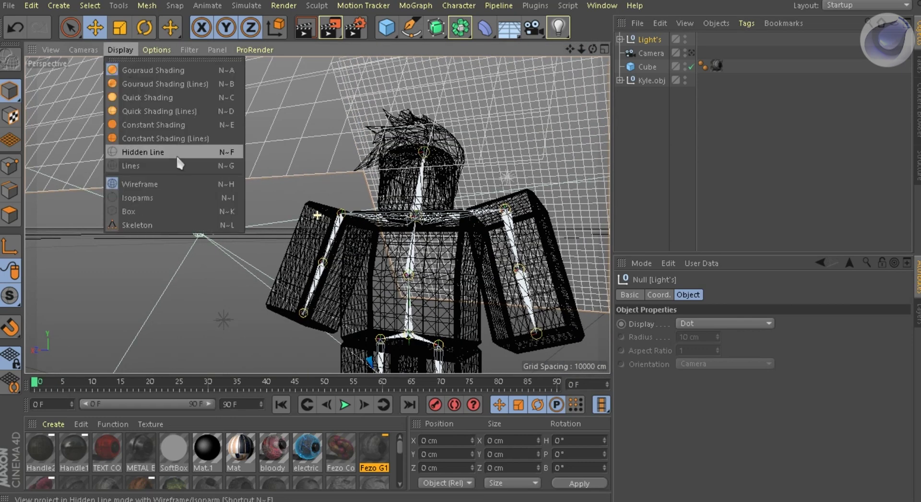
click(654, 139)
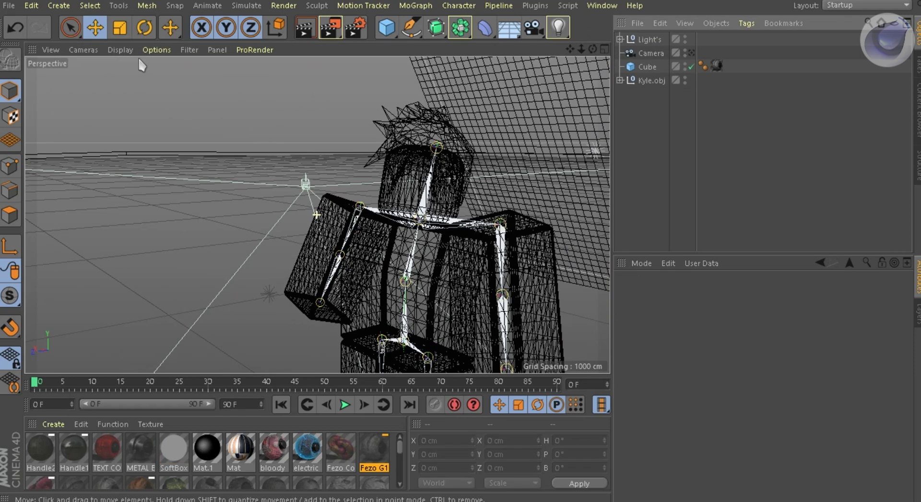
click(120, 50)
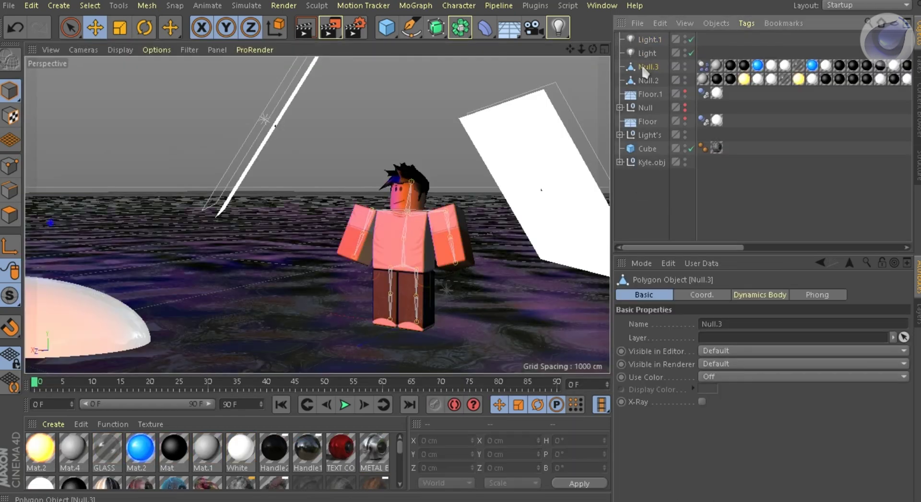
Delete the Light, Null.3 and Null.2 objects, and color Light.1 orange with a 38° hue
click(648, 53)
key(Delete)
click(648, 41)
drag(744, 371, 813, 374)
Move Light.1 to about X 363 cm and Z 510 cm beside the character, and raise it higher
drag(34, 223, 75, 206)
alt+drag(141, 234, 283, 246)
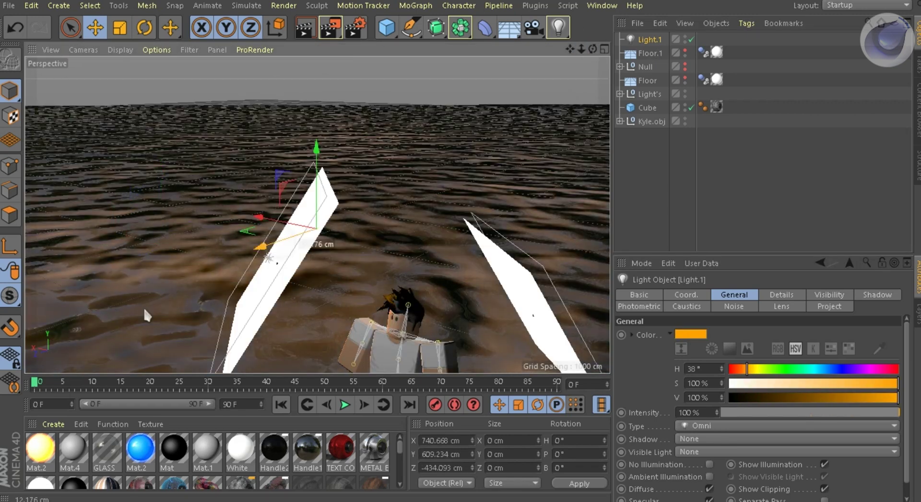
drag(228, 269, 117, 307)
drag(118, 272, 175, 323)
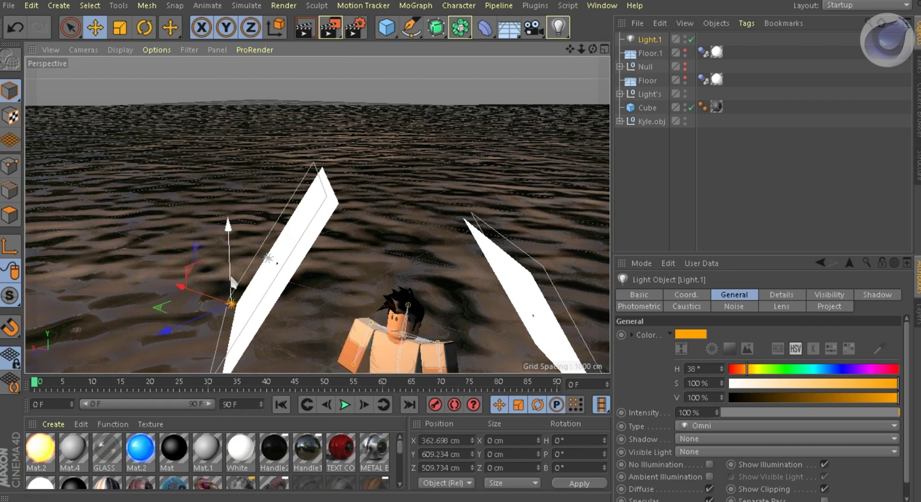
drag(229, 285, 245, 162)
Load Sky Preset 49 from the TFMStyle - Physical Skies library in the Content Browser into the scene
drag(592, 49, 571, 51)
click(635, 200)
key(shift+F8)
scroll(134, 194, down, 3)
scroll(134, 192, up, 3)
scroll(134, 214, down, 3)
click(140, 183)
double_click(559, 261)
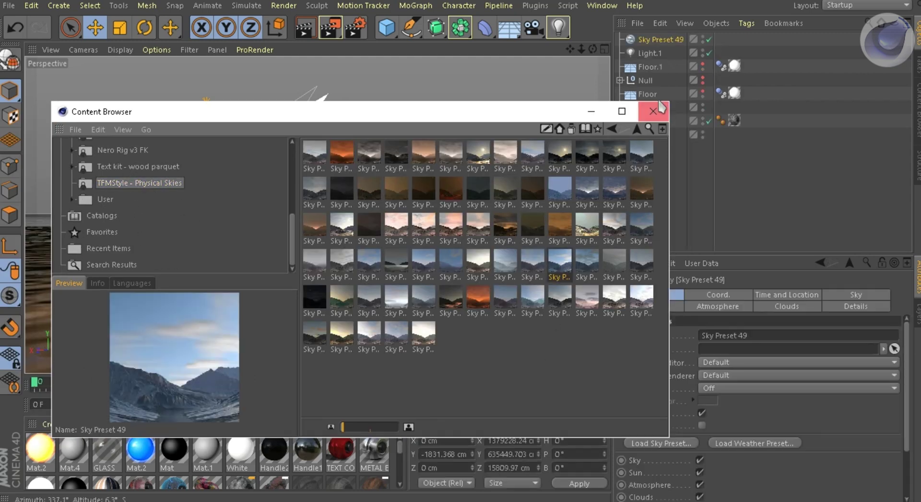
click(653, 112)
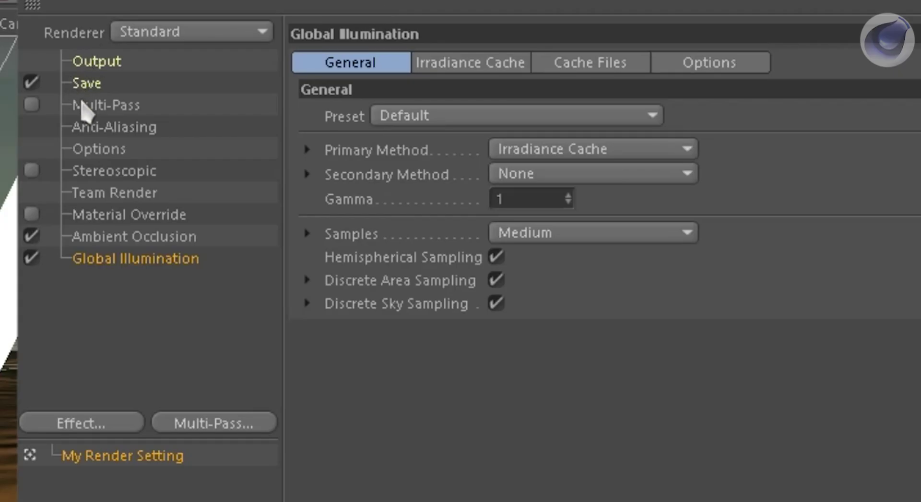
Set the renderer to Physical and enable Depth Of Field in the render settings
click(164, 34)
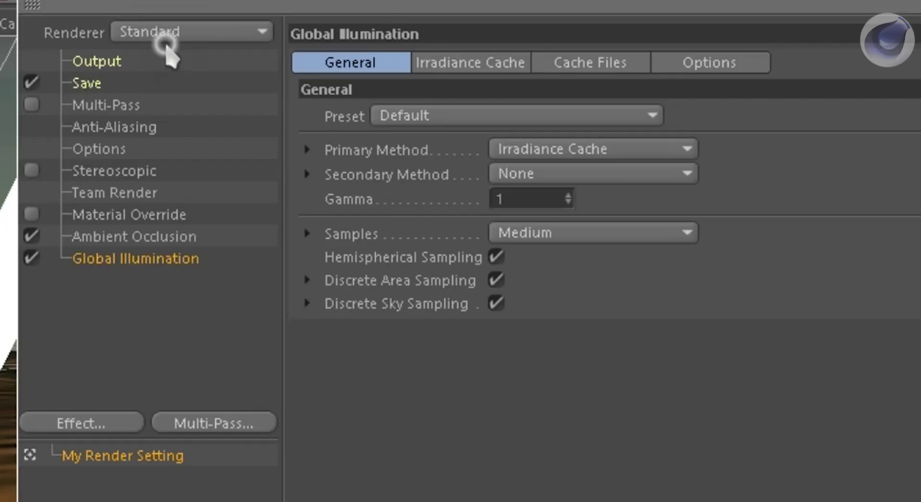
click(160, 80)
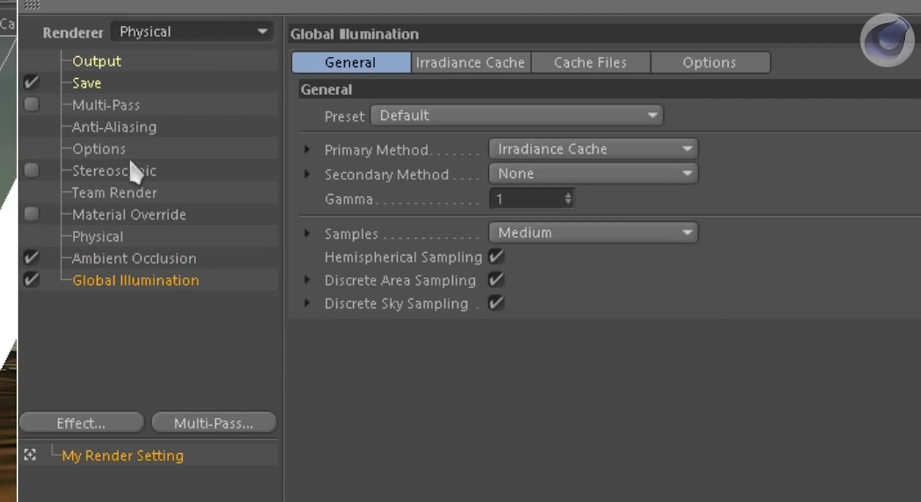
click(101, 235)
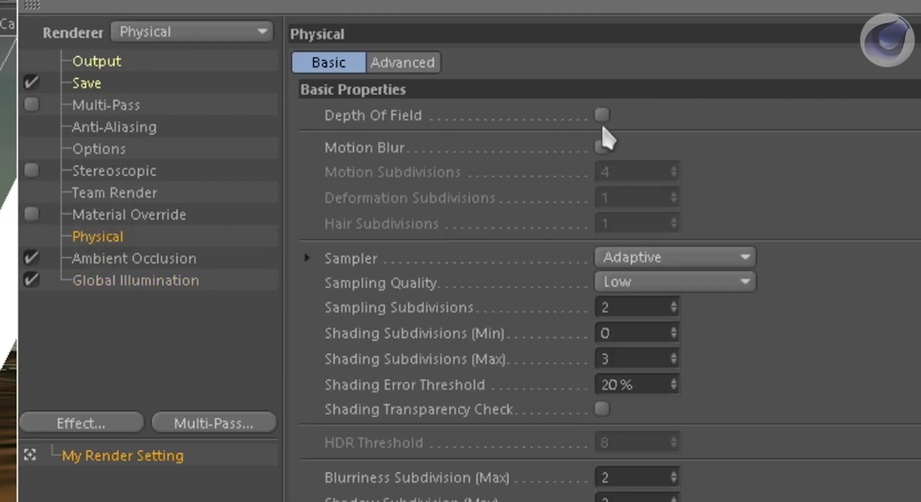
click(602, 116)
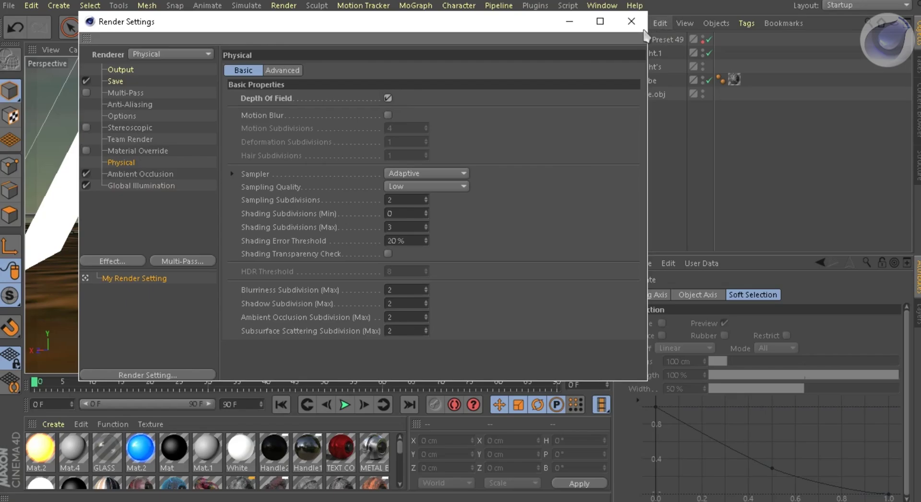
click(638, 29)
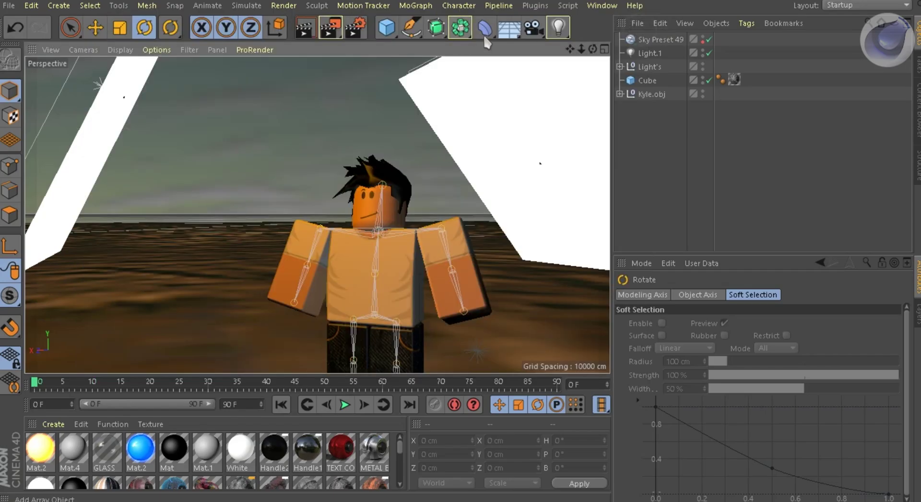
Add a camera to the scene and activate the picker for its Focus Object
click(533, 27)
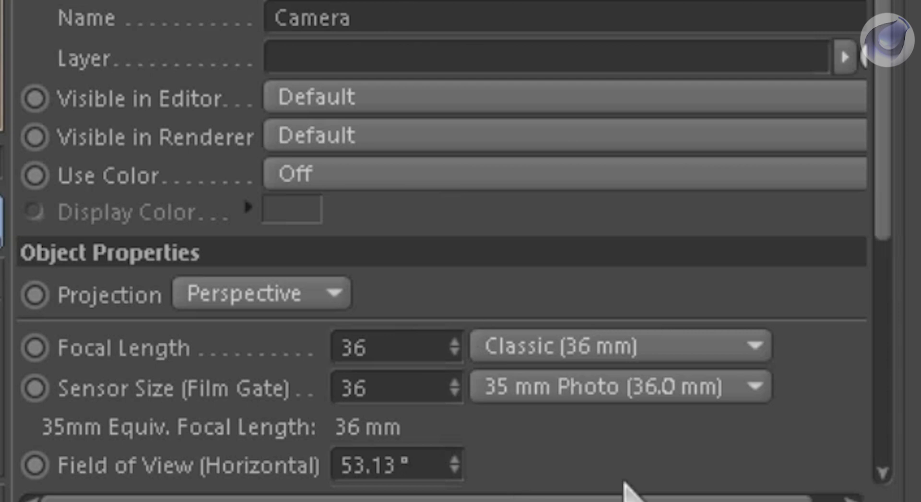
scroll(824, 494, down, 3)
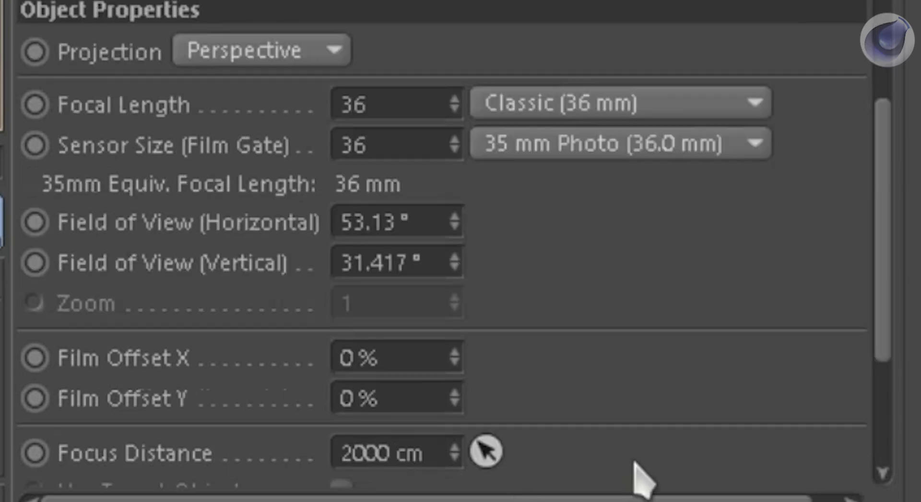
scroll(640, 477, down, 3)
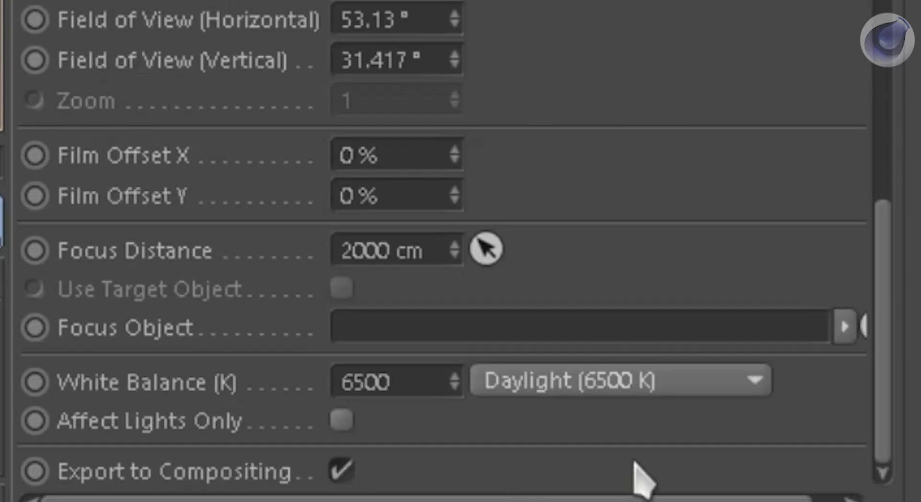
click(863, 327)
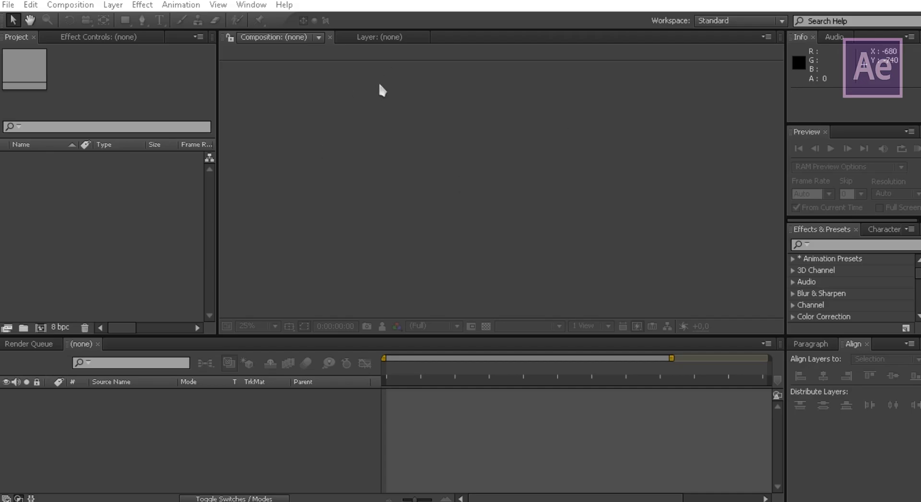
Switch to After Effects and import the rendered image Tuts.png into the project
click(9, 6)
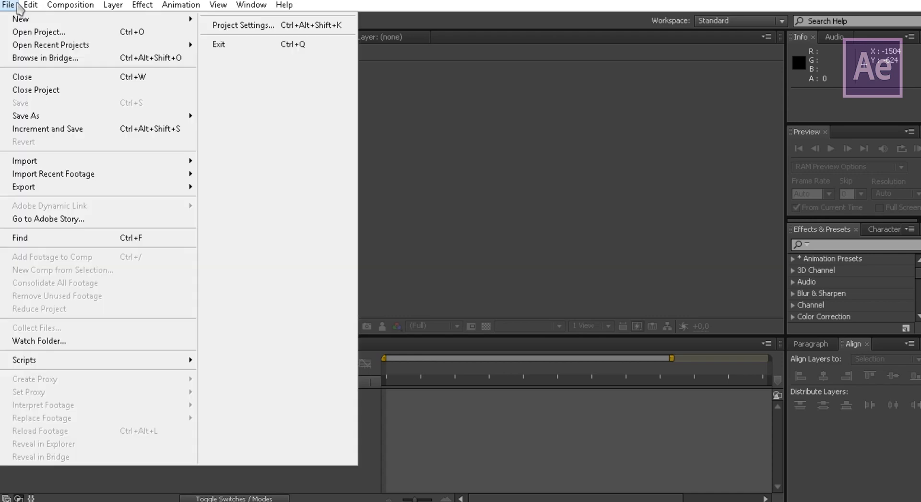
mouse_move(74, 166)
click(178, 163)
drag(183, 22, 238, 37)
click(257, 63)
click(192, 155)
scroll(265, 191, down, 8)
click(240, 224)
click(415, 278)
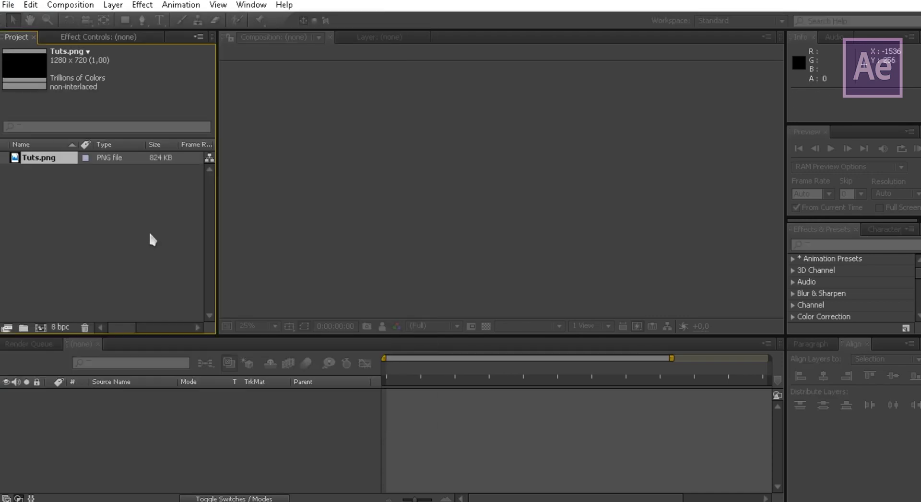
Create a composition from Tuts.png and add a black (000000) solid layer above the image
drag(51, 156, 190, 415)
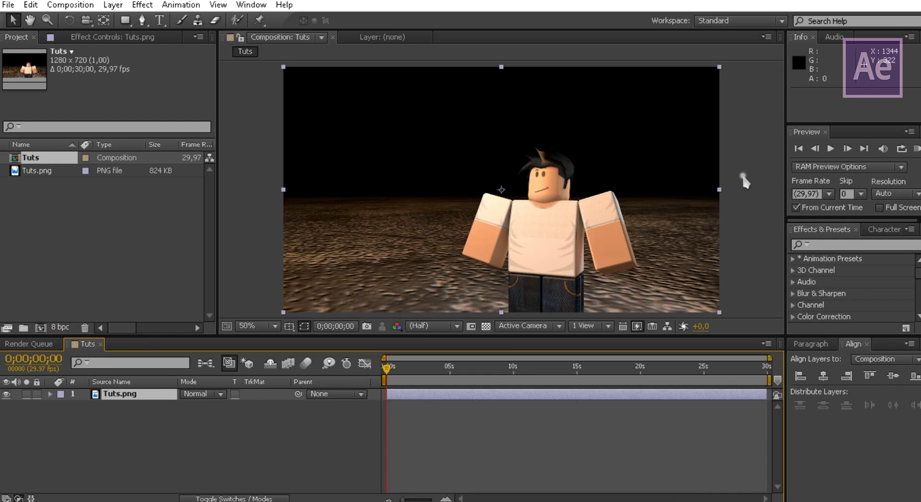
click(741, 174)
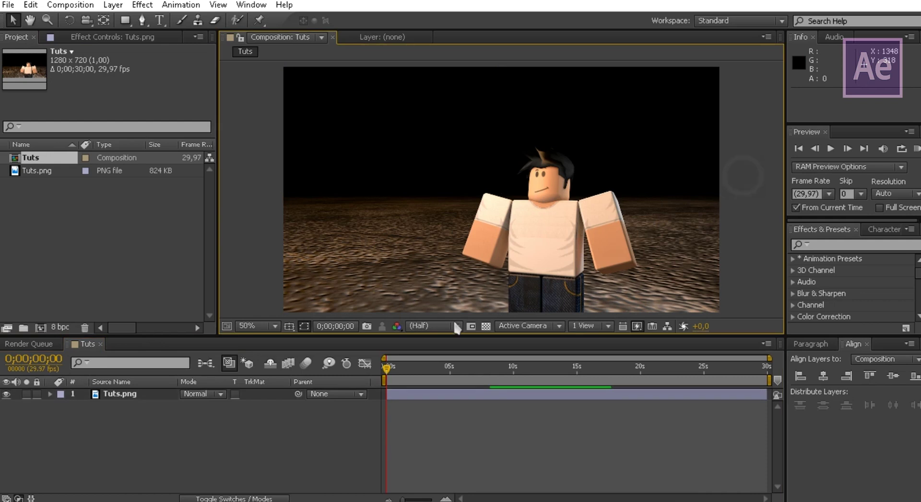
right_click(191, 425)
mouse_move(267, 287)
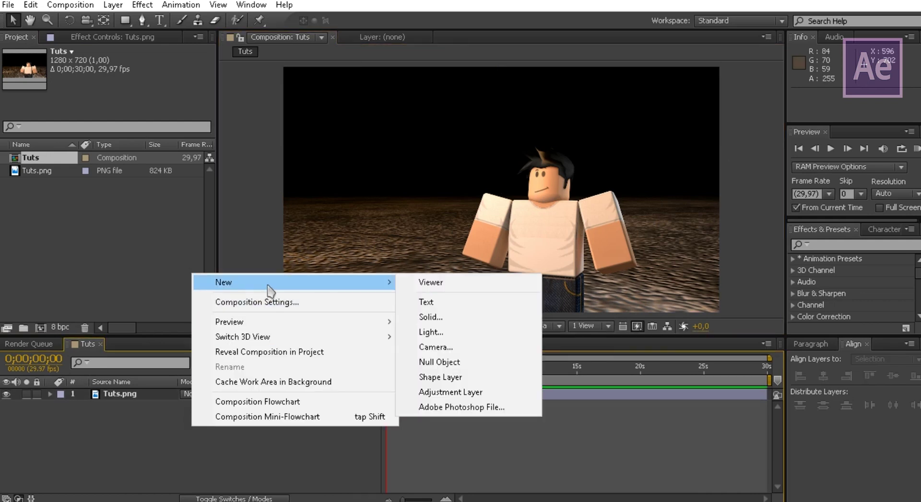
click(431, 318)
click(456, 331)
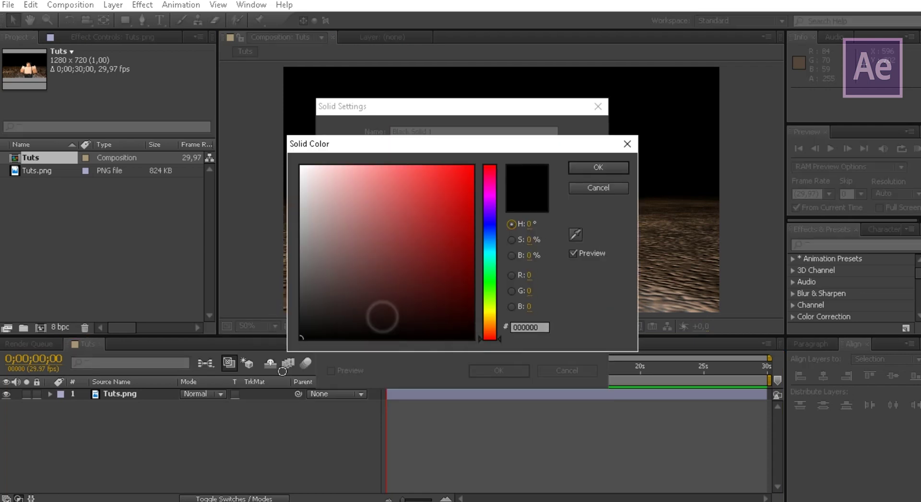
click(605, 168)
key(Return)
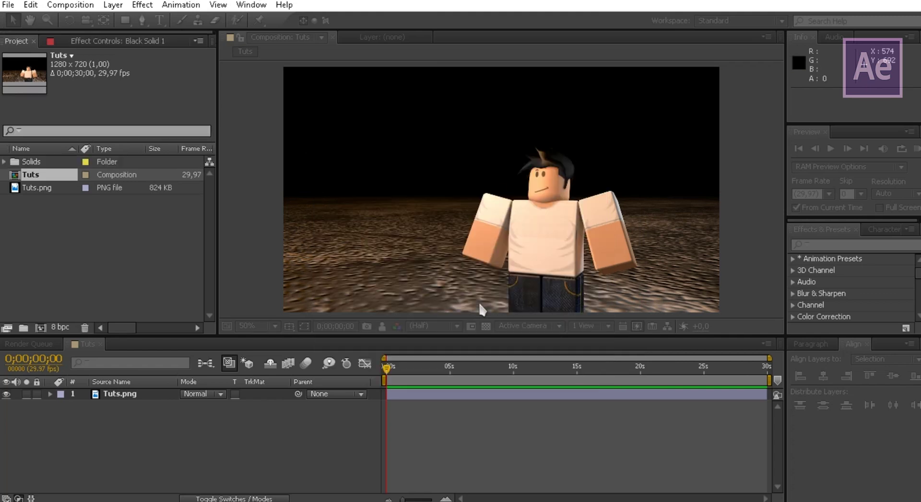
Apply the Saber effect to the black solid and hide that layer
click(834, 244)
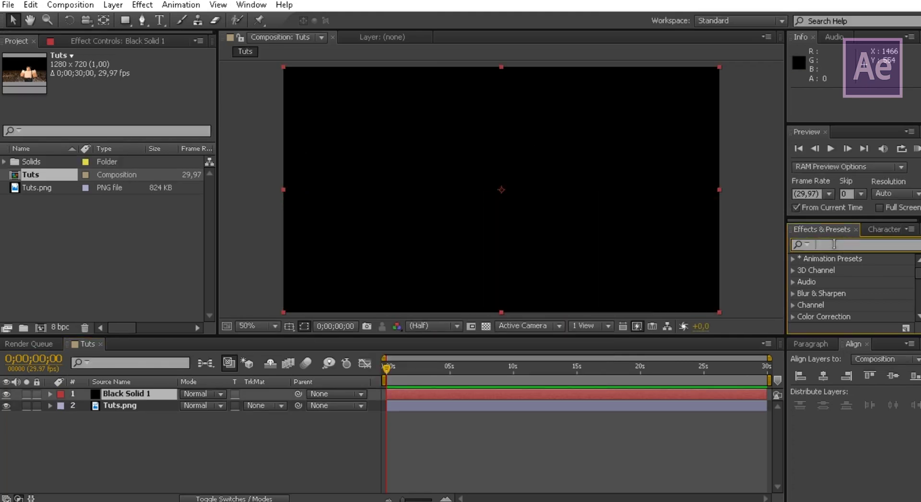
text(sab)
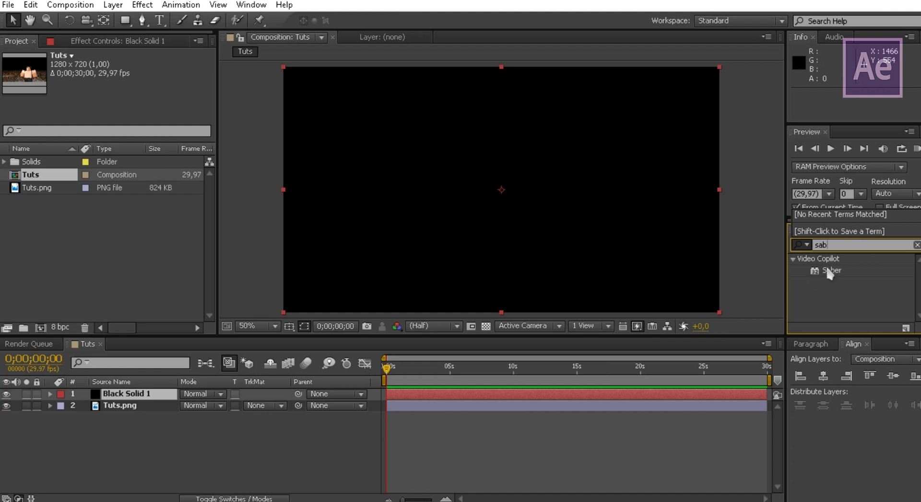
drag(828, 276, 114, 398)
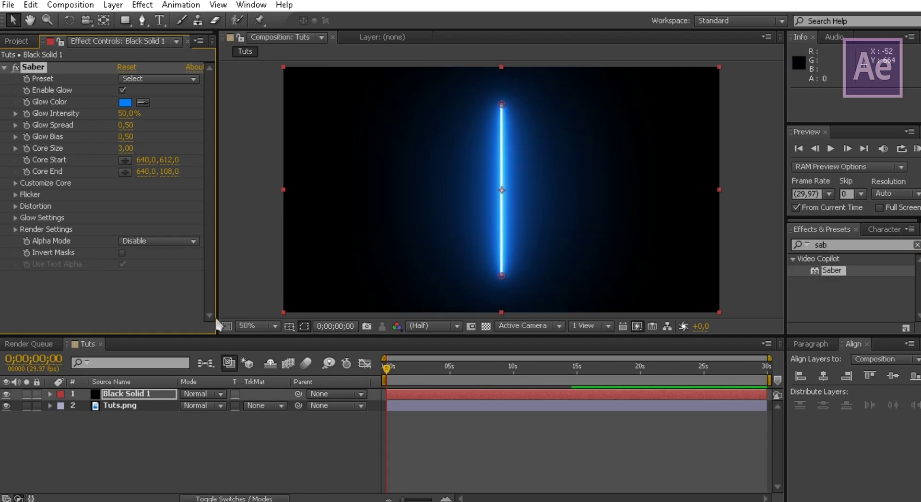
click(7, 394)
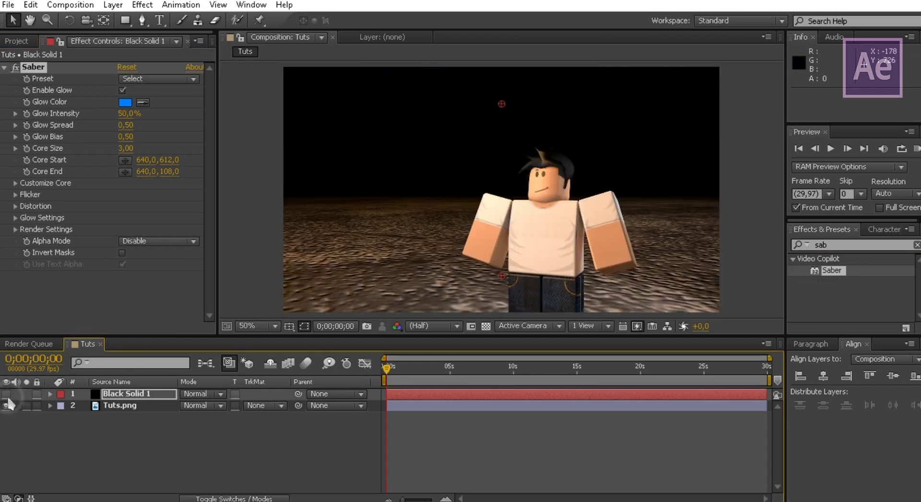
Trace a Pen mask on the black solid from the base of the legs, around the character's right arm, and over the head
click(143, 23)
drag(591, 271, 545, 249)
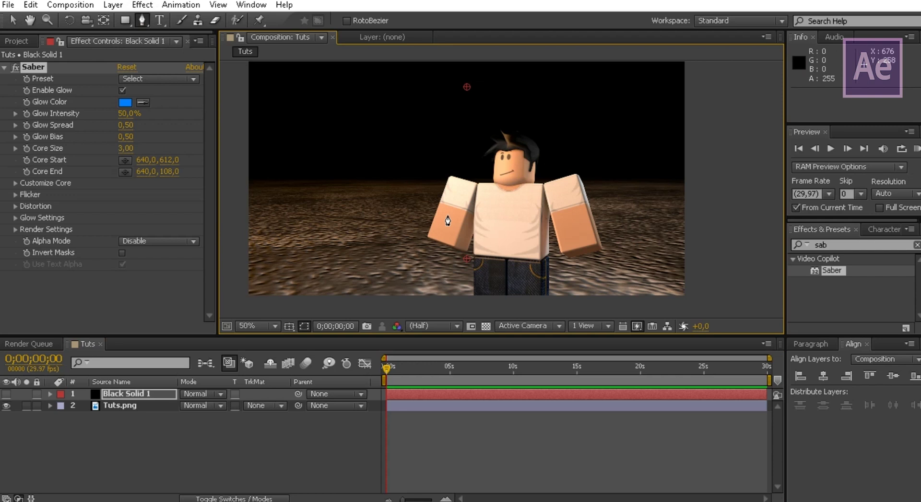
scroll(520, 259, up, 2)
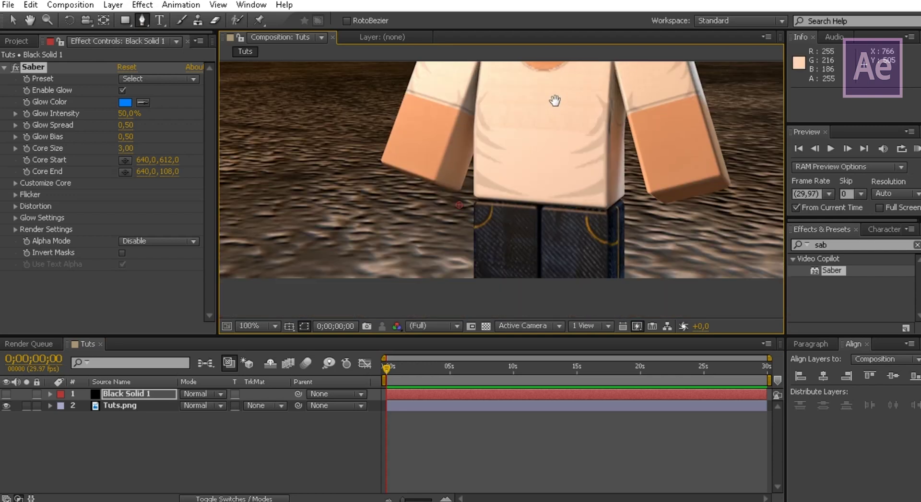
click(484, 247)
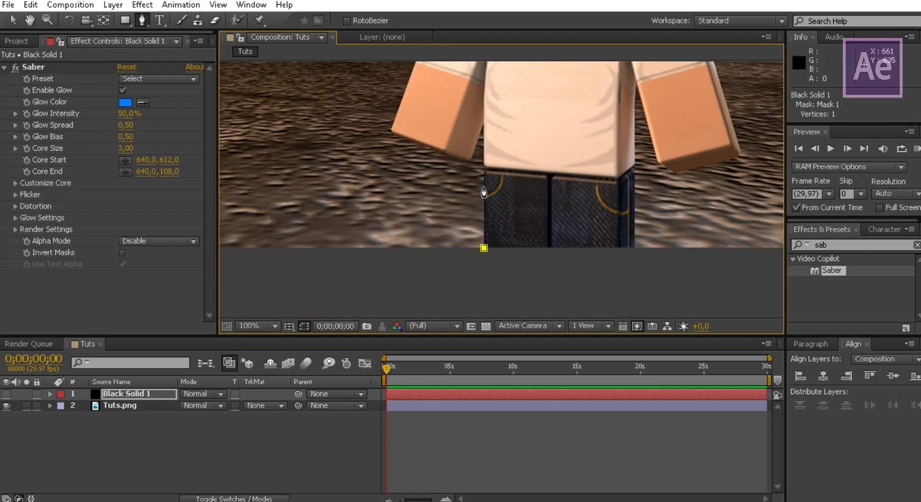
click(472, 158)
click(392, 131)
scroll(393, 130, up, 1)
drag(497, 77, 479, 170)
click(479, 171)
click(612, 116)
click(679, 120)
mouse_move(670, 92)
mouse_down()
mouse_move(491, 173)
mouse_move(475, 241)
mouse_up()
click(486, 184)
click(477, 186)
click(468, 179)
click(445, 165)
click(462, 136)
click(485, 99)
drag(485, 99, 410, 197)
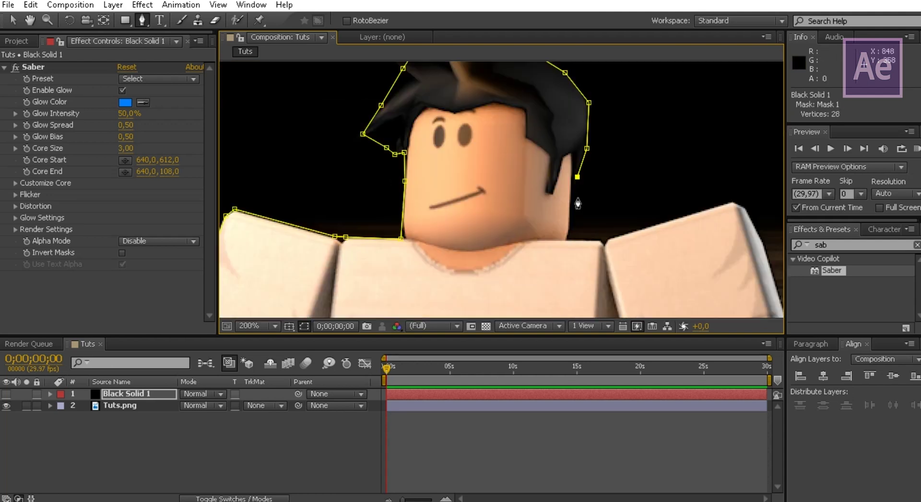
Continue the mask around the character's left arm and down the torso and leg, closing the outline below the image
click(728, 203)
drag(728, 203, 538, 53)
click(603, 236)
click(598, 245)
click(468, 282)
click(439, 258)
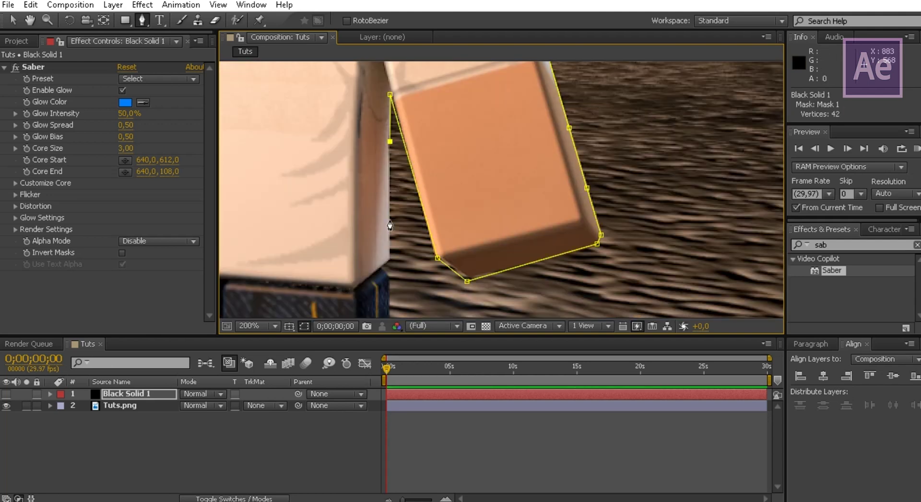
drag(390, 276, 391, 156)
click(390, 270)
scroll(389, 269, down, 1)
click(446, 249)
click(384, 285)
click(297, 249)
scroll(334, 232, down, 1)
drag(334, 232, 376, 312)
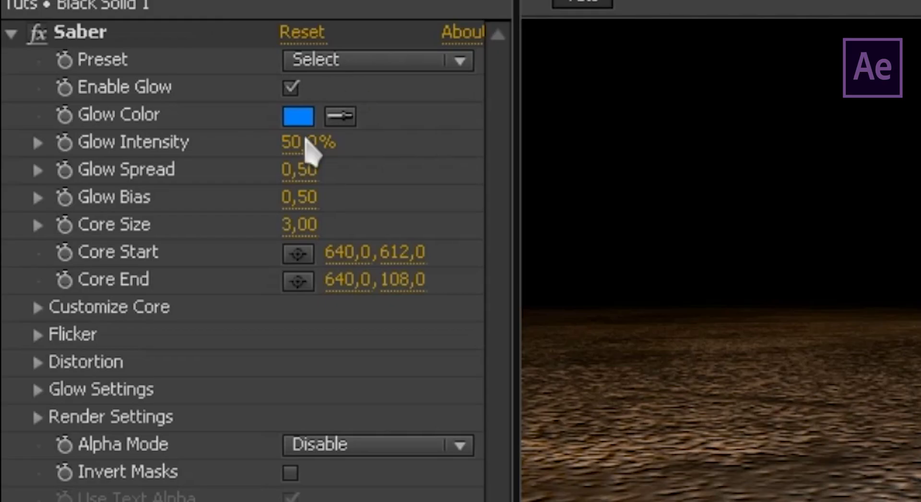
Set the Saber effect's Core Type to Layer Masks and make the black solid visible again
click(38, 307)
scroll(263, 361, down, 1)
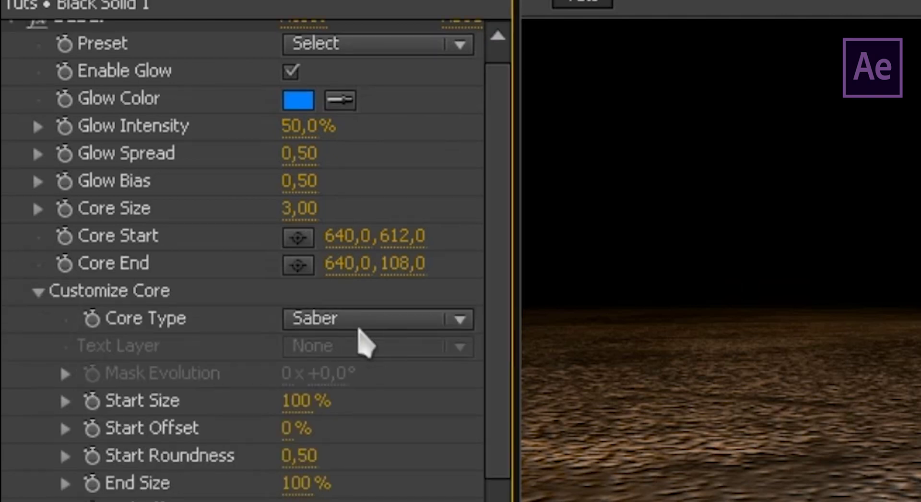
click(386, 320)
click(489, 403)
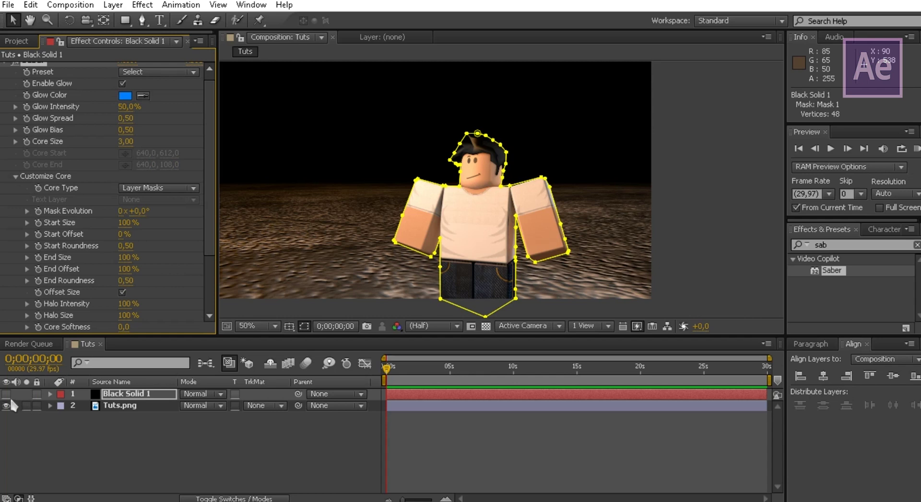
click(7, 393)
click(675, 181)
Try the Energize preset and then another preset on the Saber effect
click(192, 72)
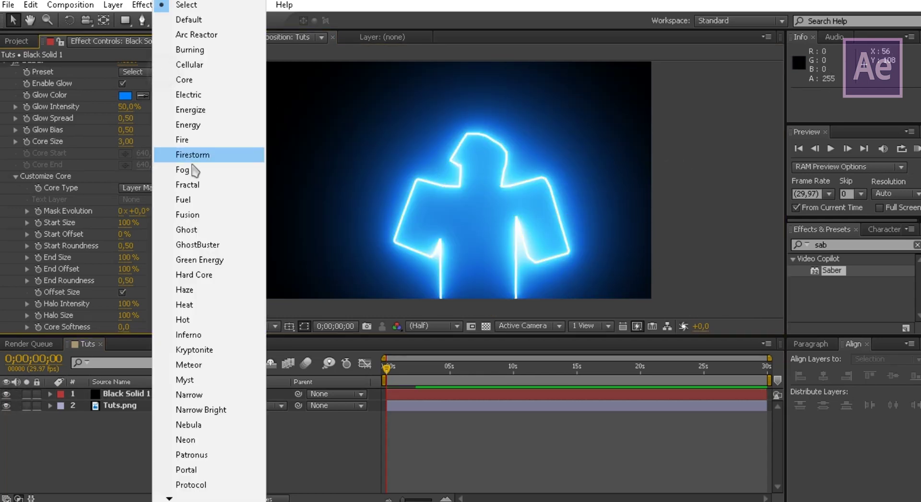
click(214, 109)
scroll(156, 68, down, 2)
scroll(156, 68, up, 2)
click(192, 71)
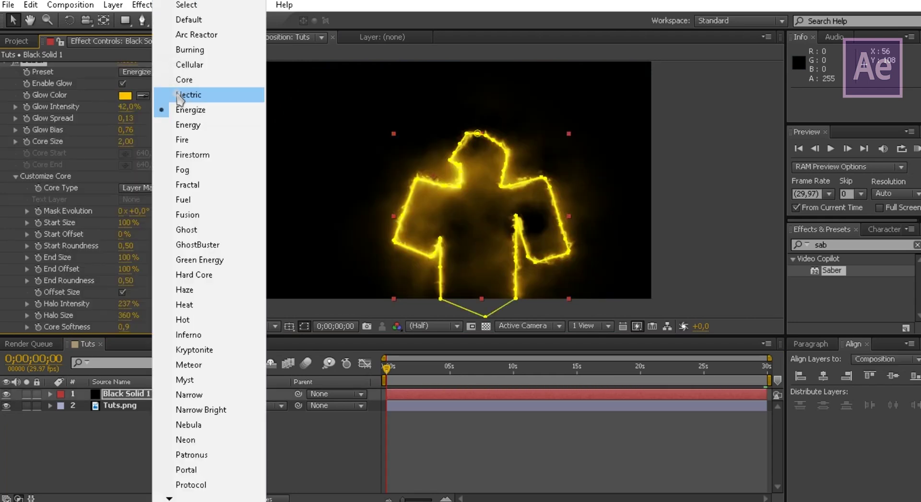
click(206, 91)
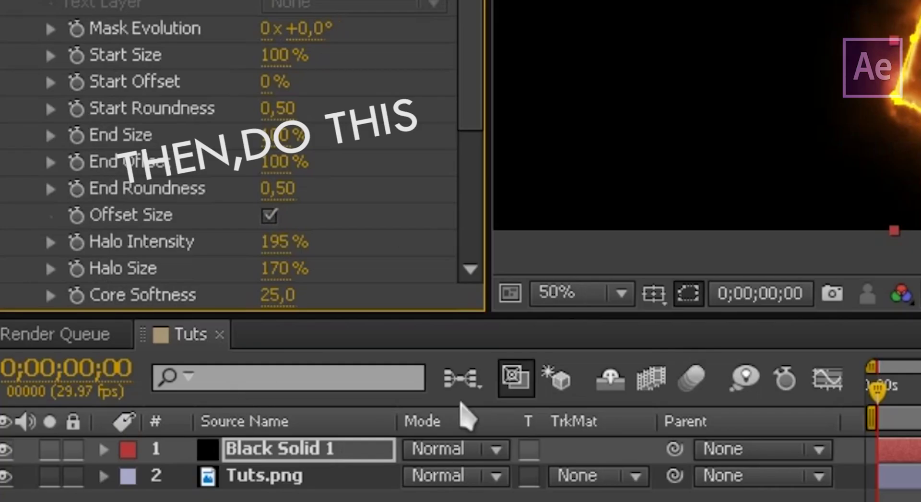
Set the black solid's blending mode to Add
click(464, 447)
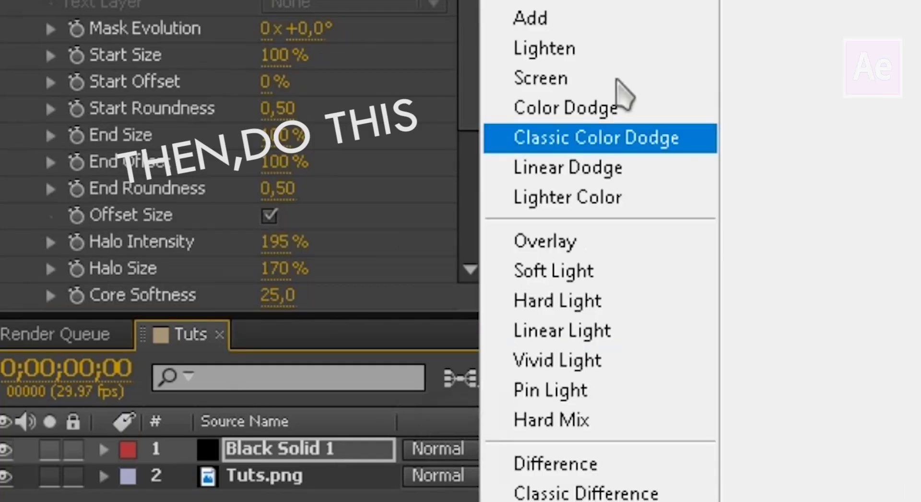
click(616, 21)
middle_drag(670, 179, 721, 199)
Try the Fuel preset on the Saber effect, and settle on the Heat preset
click(191, 72)
click(193, 89)
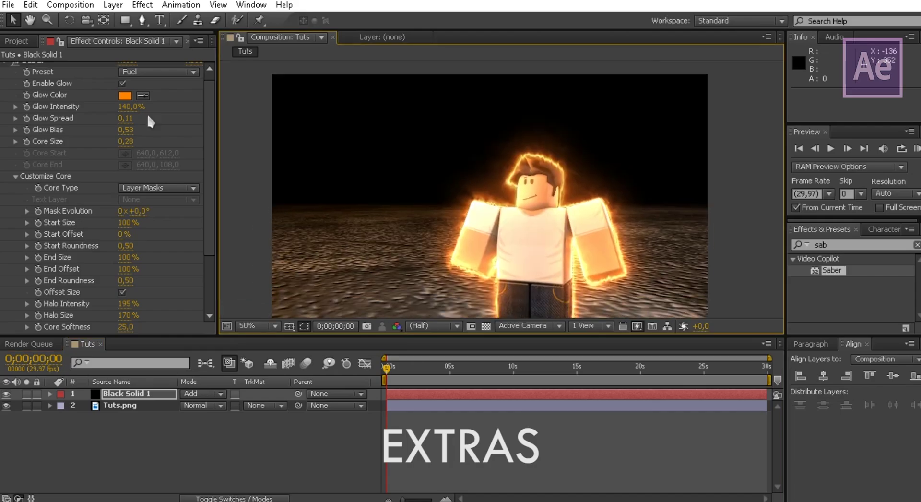
click(192, 72)
click(209, 311)
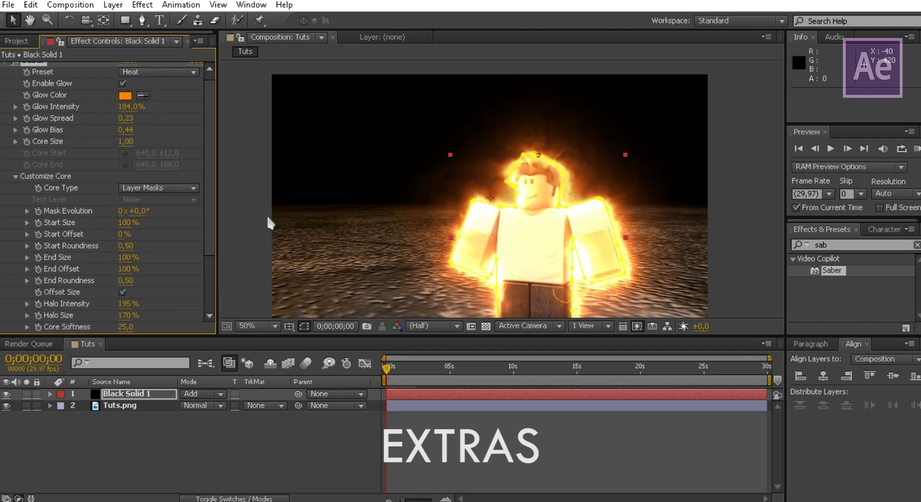
Select the black solid and Tuts.png together, scale them up proportionally beyond the frame, and reposition them
middle_drag(325, 279, 317, 247)
drag(154, 421, 141, 394)
shift+drag(699, 289, 748, 319)
middle_drag(693, 218, 698, 244)
drag(620, 230, 624, 223)
scroll(261, 164, down, 1)
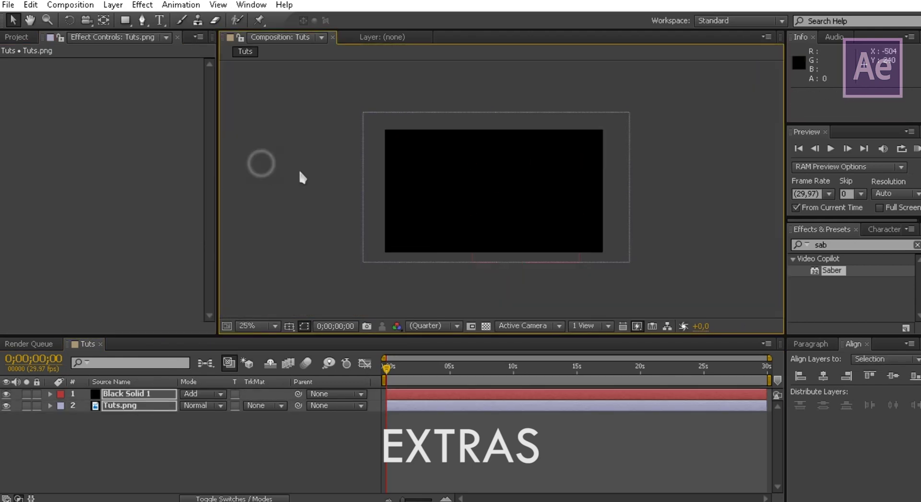
click(273, 166)
scroll(550, 254, up, 1)
middle_drag(550, 255, 545, 223)
Set the black solid's Saber Glow Intensity to 159% and deselect the layer
click(127, 393)
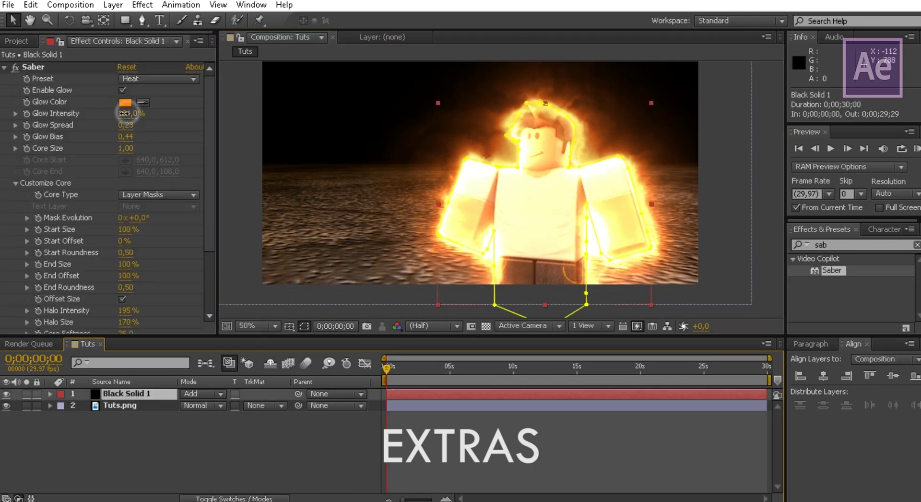
drag(127, 113, 117, 122)
middle_drag(544, 181, 580, 218)
key(ctrl+shift+a)
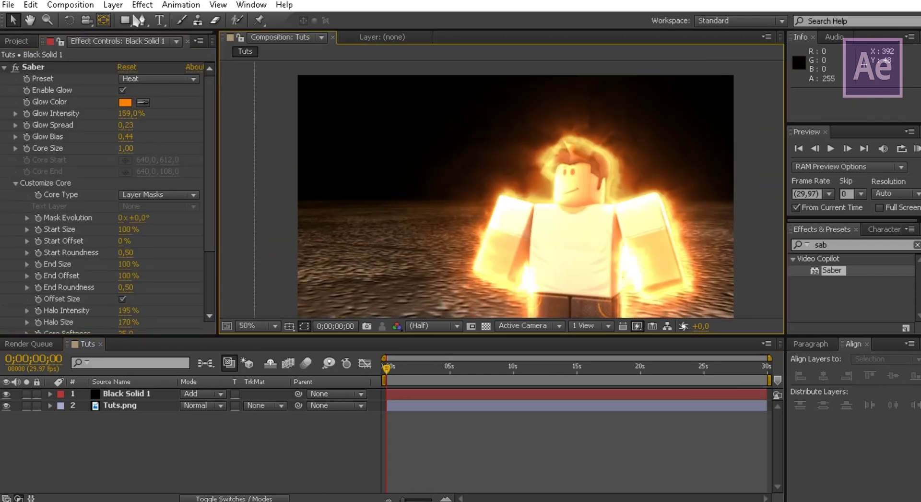
Add a first-name title in the Gloss And Bloom font beside the character, enlarge it, and place it over the horizon
click(159, 21)
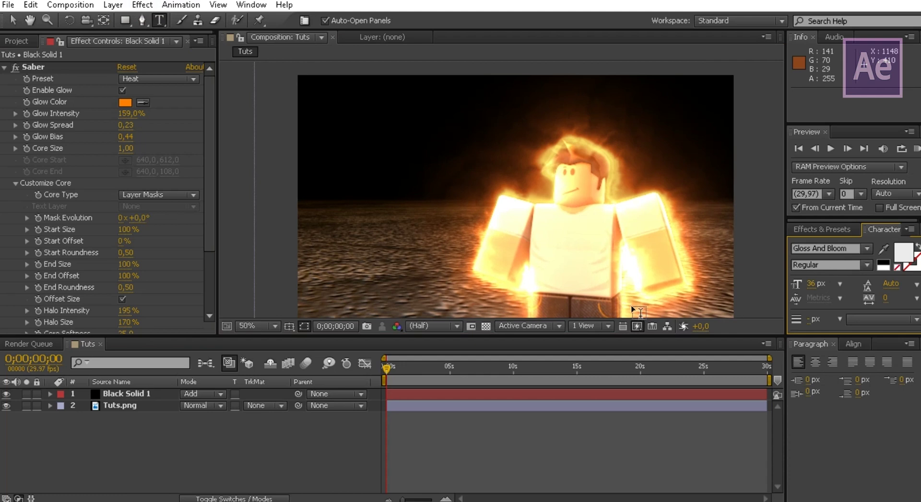
click(848, 251)
text(g)
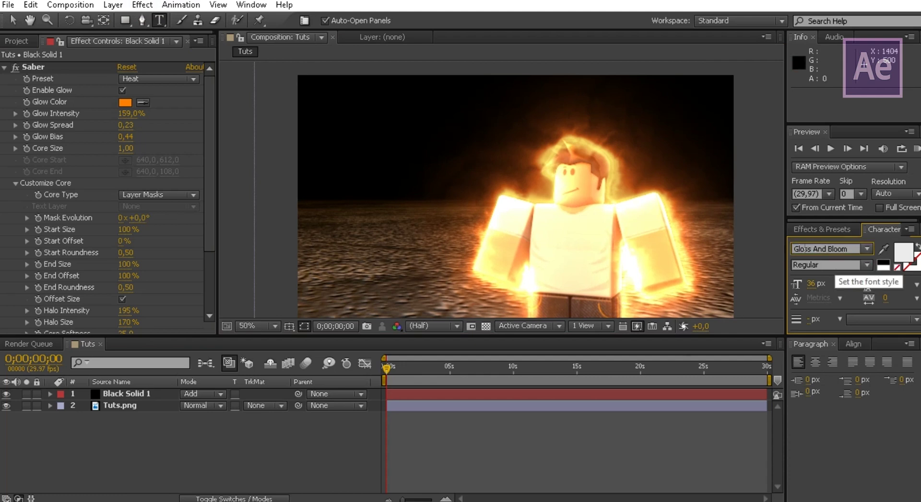
click(356, 201)
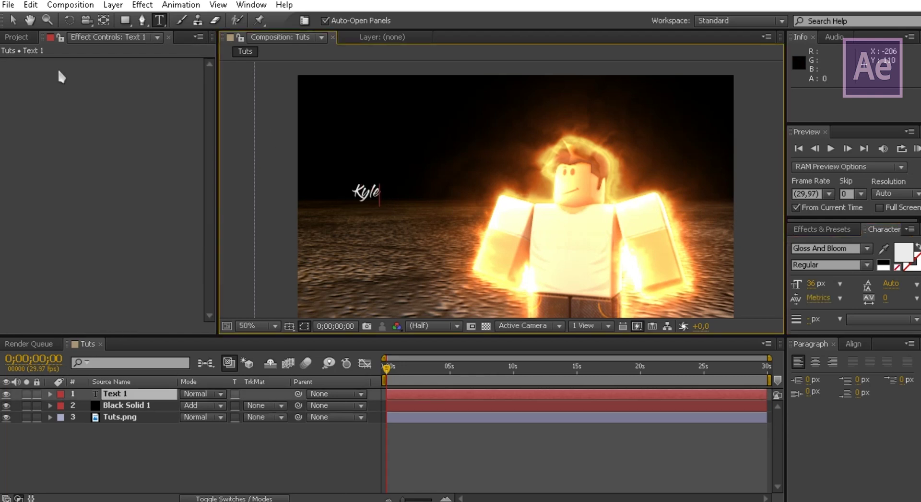
drag(367, 199, 426, 217)
Search the effects for "glow" and apply the Stylize Glow effect to the name text layer
click(820, 229)
text(sab)
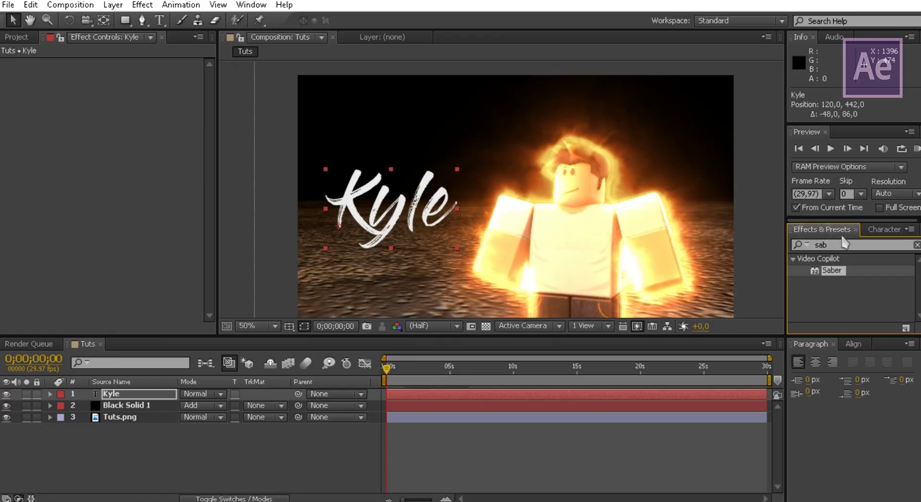
click(662, 229)
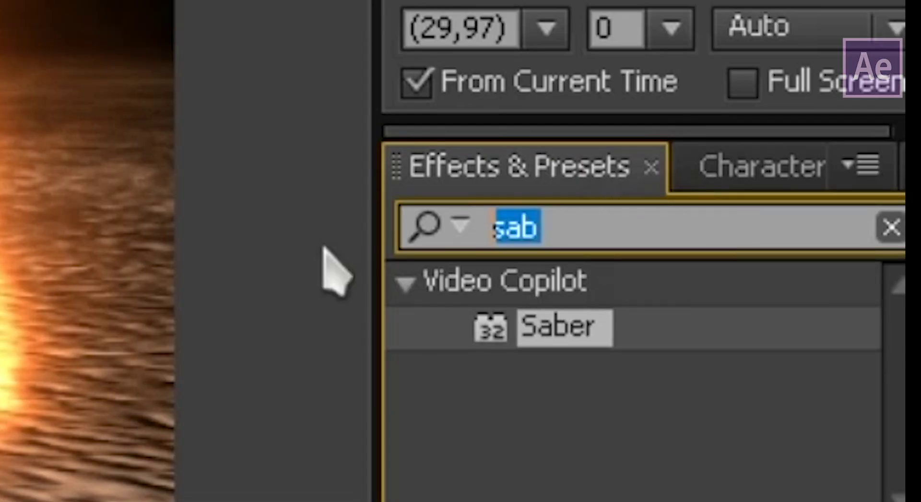
text(glow)
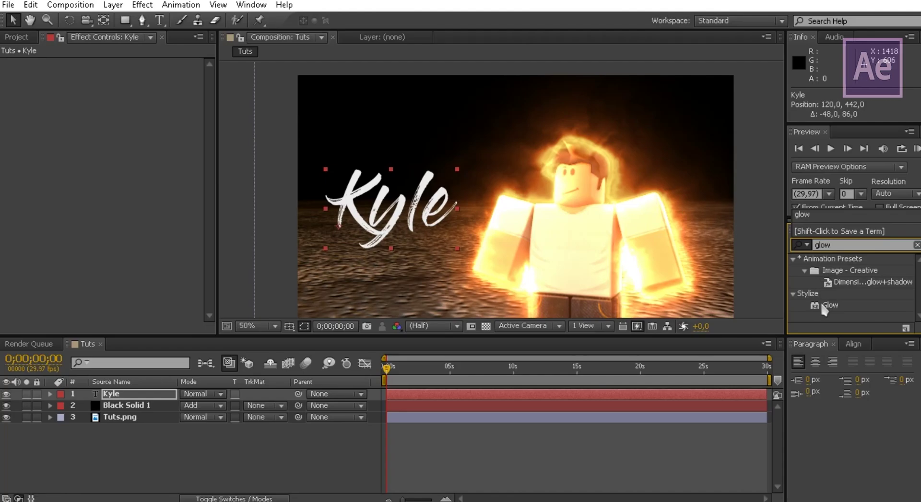
drag(831, 311, 115, 393)
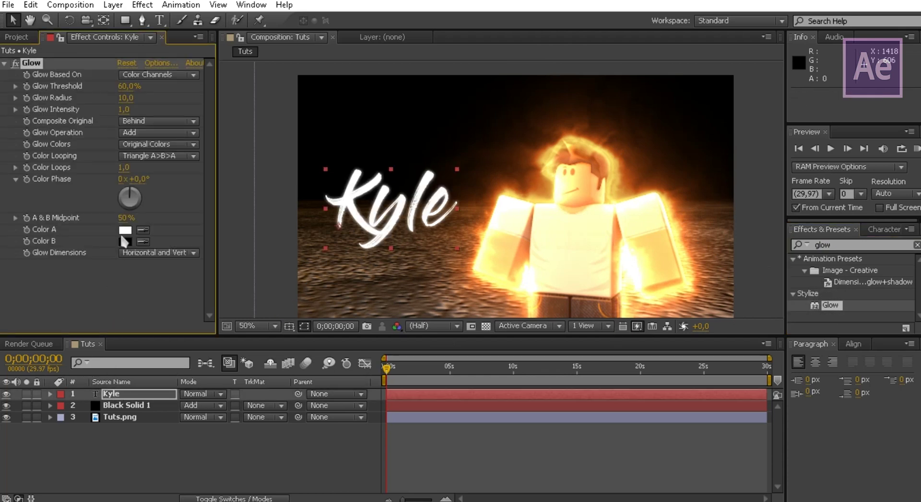
Set the text Glow's Color A to light orange (FFB24E) and Color B to orange (FF8500)
click(124, 229)
click(348, 311)
drag(316, 167, 276, 106)
click(441, 156)
click(142, 241)
click(125, 241)
click(456, 152)
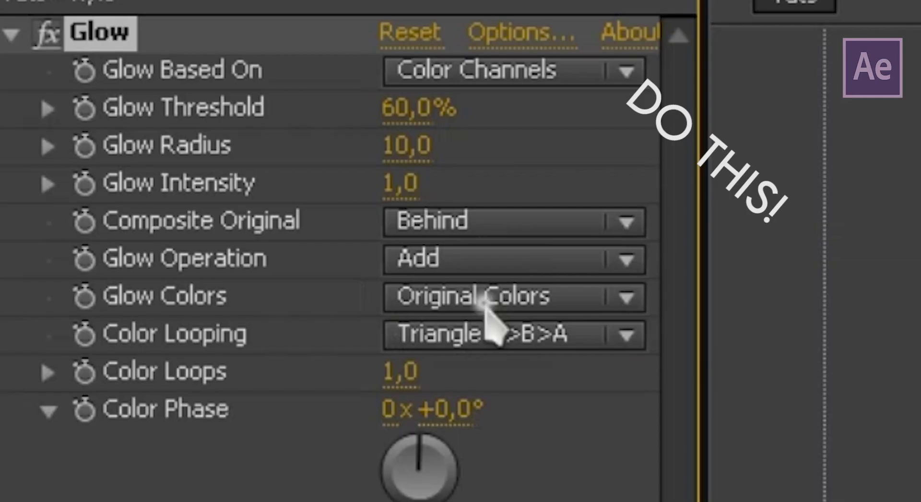
Set the text Glow's Glow Colors to A & B Colors and its Glow Radius to 32
click(150, 145)
click(183, 174)
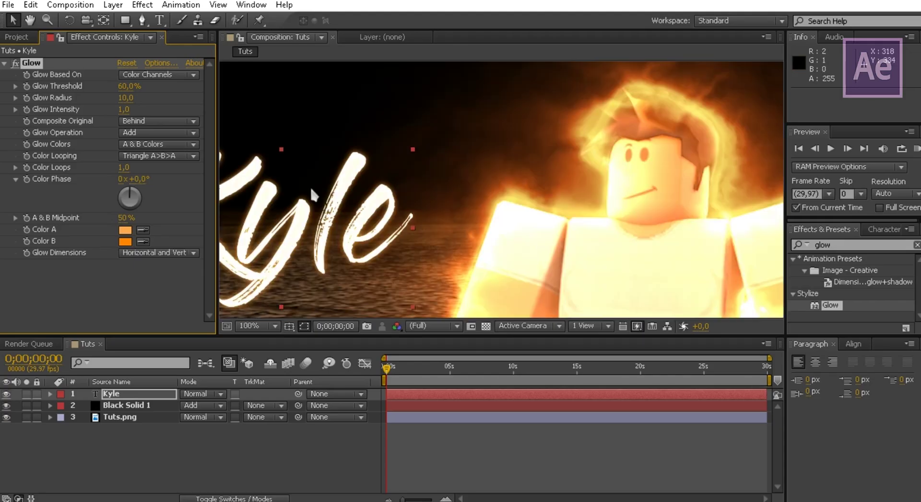
middle_drag(312, 190, 425, 152)
drag(124, 98, 135, 98)
scroll(424, 230, down, 1)
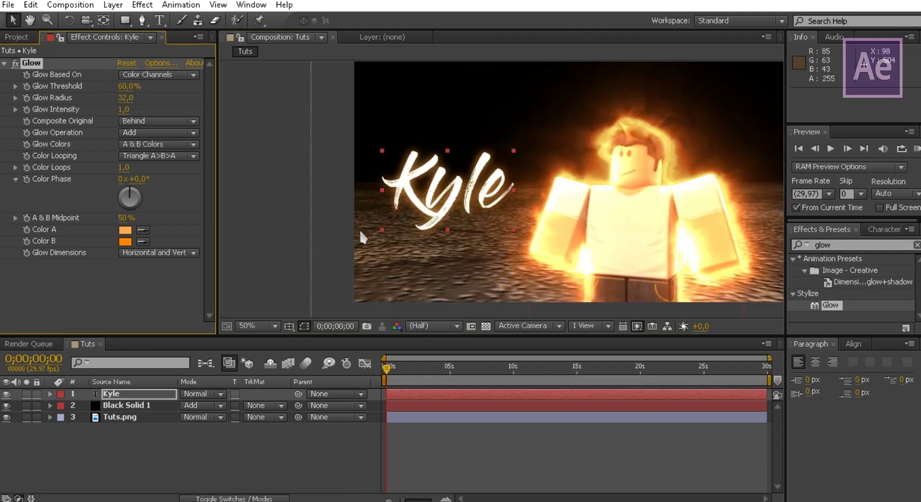
Shift the text Glow's Color B and Color A to slightly redder orange hues
click(125, 241)
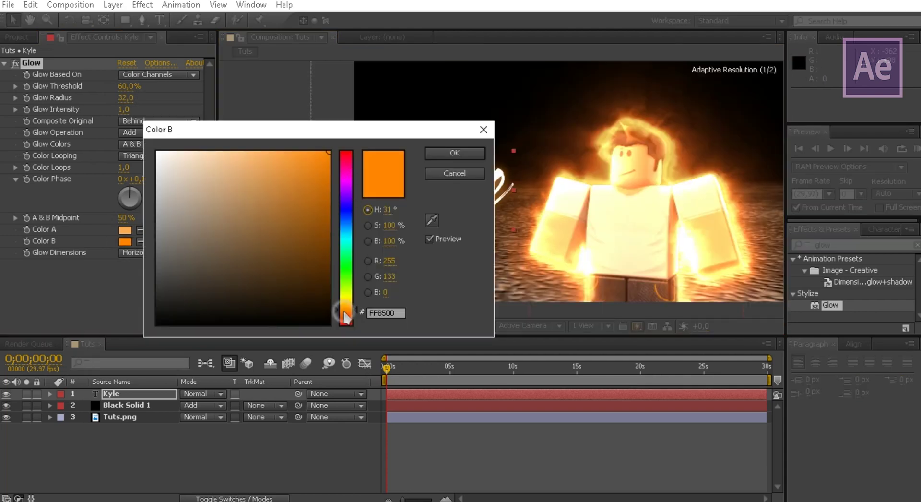
click(454, 153)
click(125, 229)
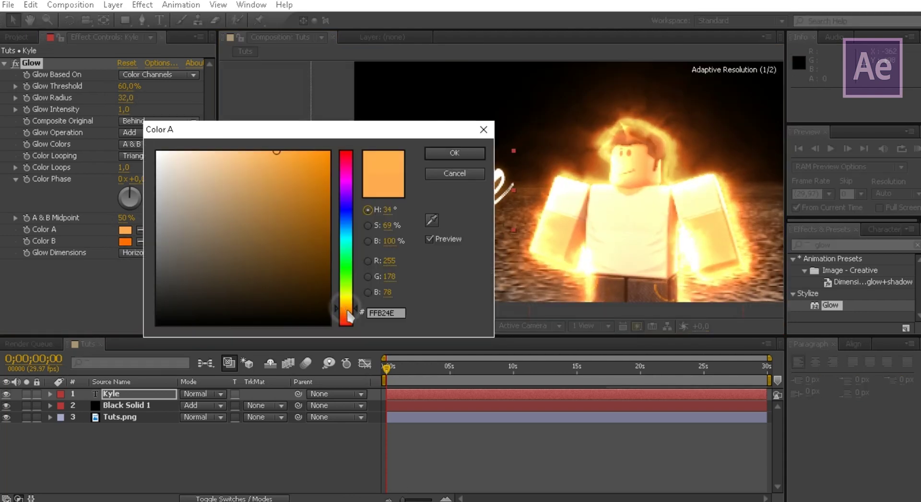
click(454, 153)
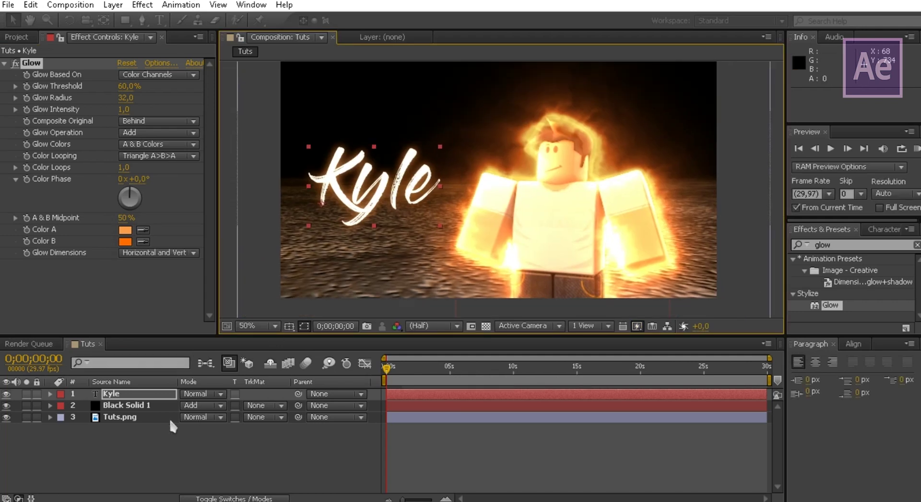
Duplicate the black solid layer that carries the Saber effect
click(114, 406)
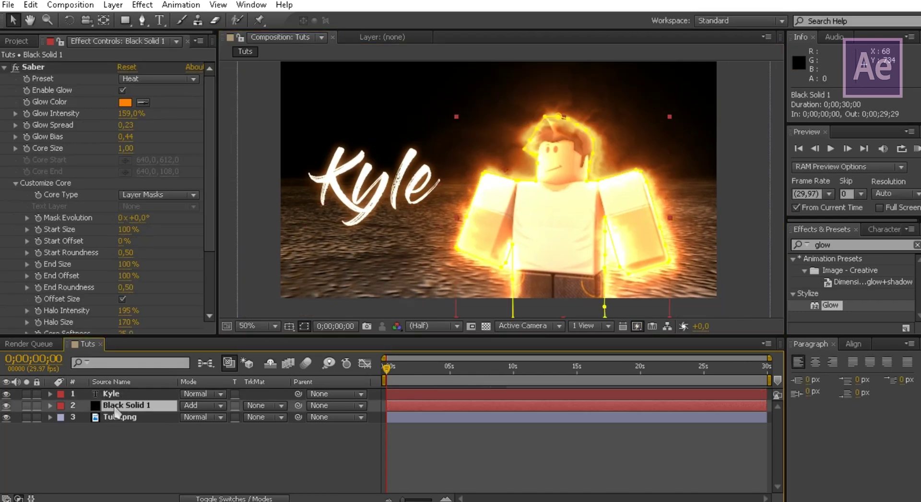
key(ctrl+d)
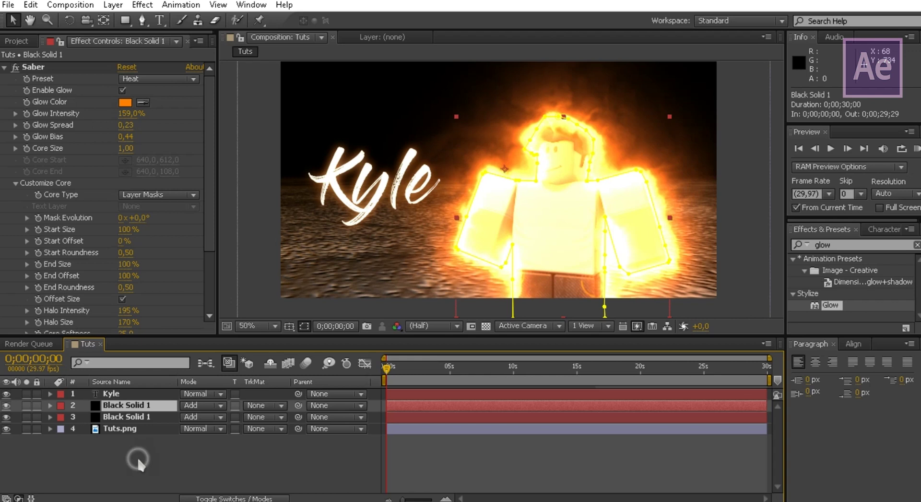
click(138, 460)
Make the upper black solid's Saber core follow the name text layer, and set its Glow Intensity to 7%
click(135, 406)
click(175, 197)
click(181, 239)
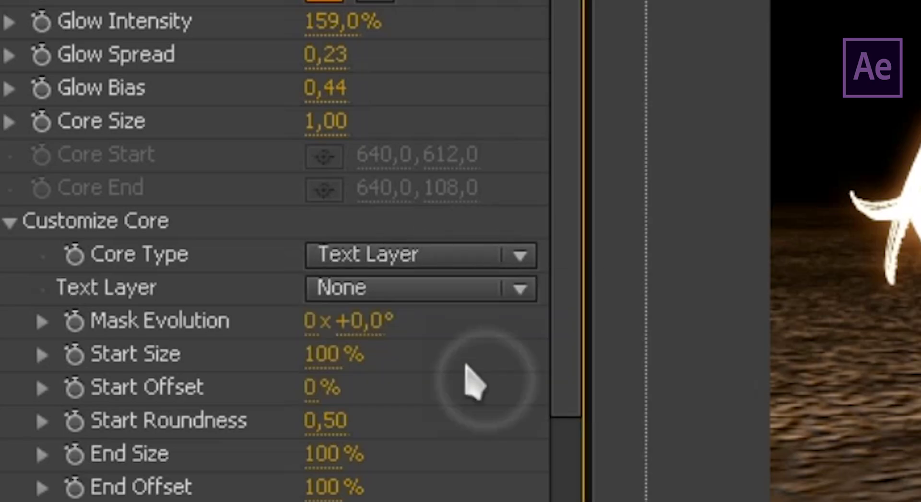
click(432, 289)
click(448, 385)
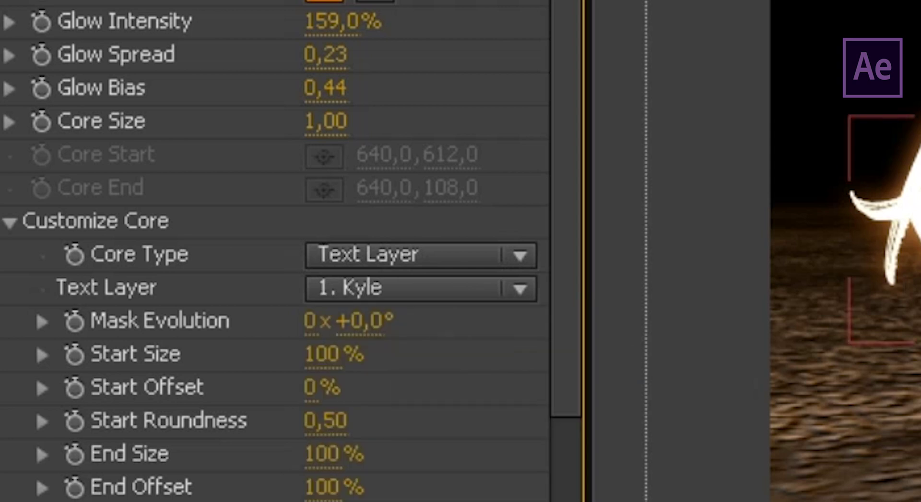
drag(342, 21, 317, 32)
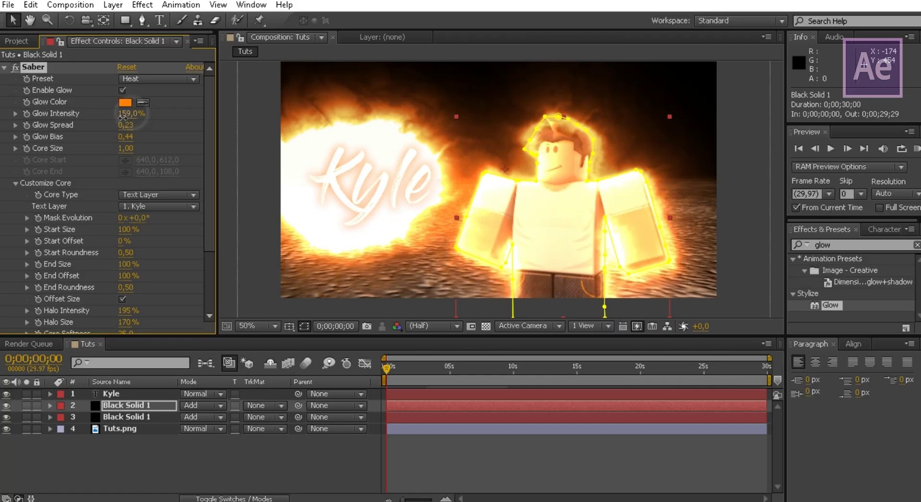
drag(122, 117, 46, 122)
Delete the character-outline mask from the upper black solid
click(130, 410)
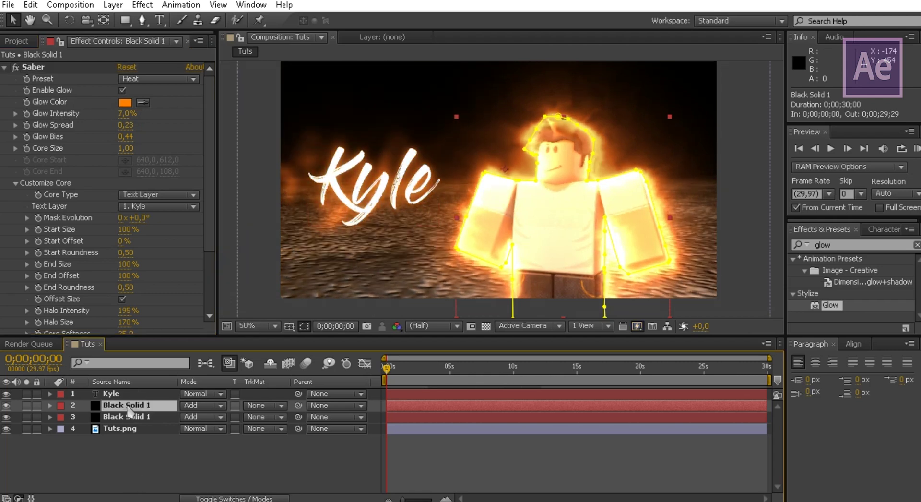
key(p)
drag(186, 417, 221, 417)
key(m)
click(125, 417)
key(Delete)
mouse_move(586, 191)
middle_down()
mouse_move(553, 232)
mouse_move(577, 186)
middle_up()
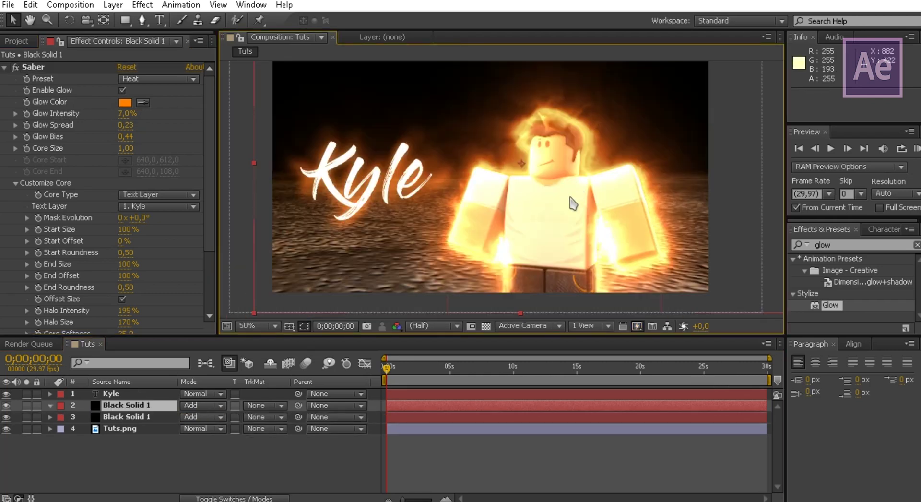
Add a new adjustment layer to the Tuts composition
right_click(197, 458)
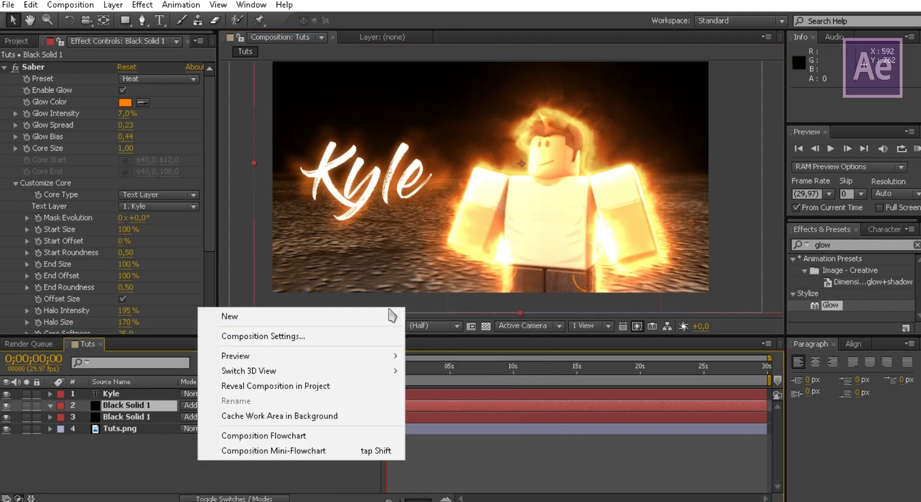
mouse_move(389, 315)
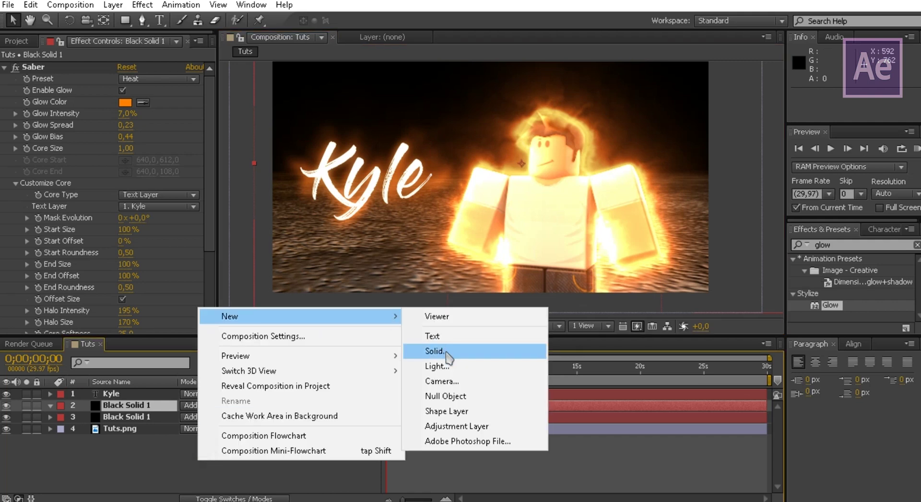
click(458, 425)
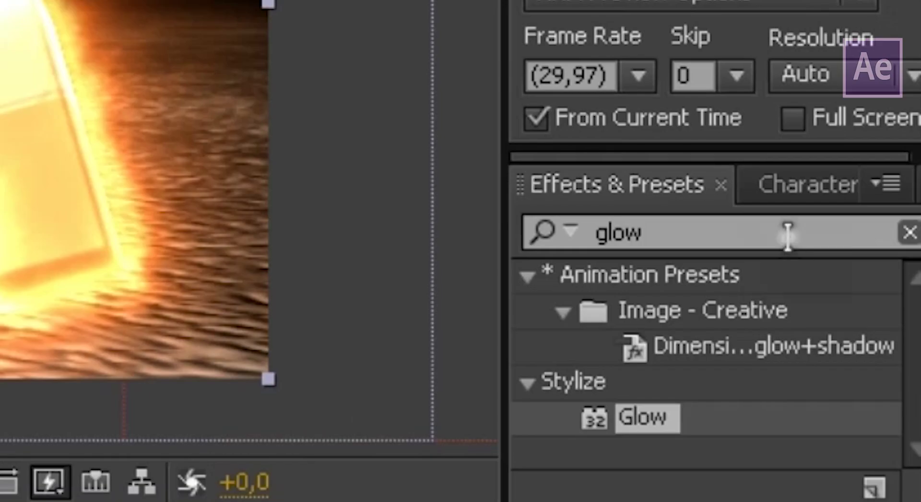
Apply Gaussian Blur to the adjustment layer and set its Blurriness to 5
click(877, 245)
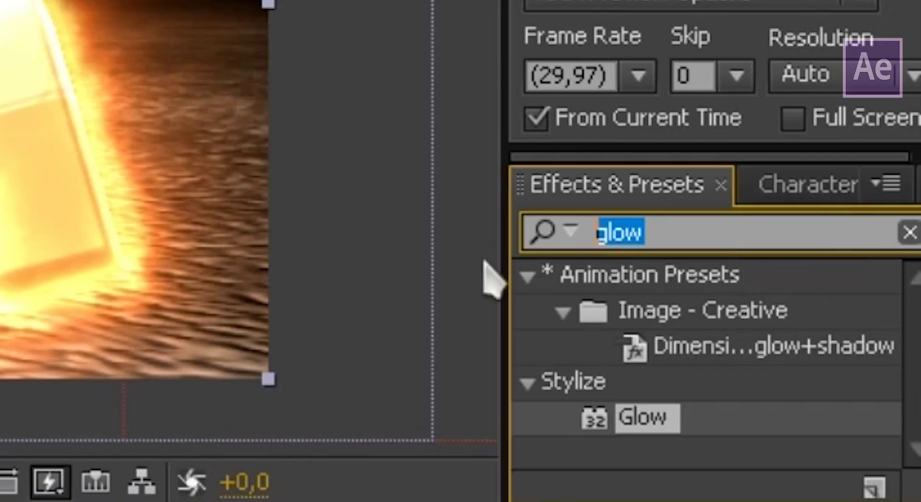
text(gau)
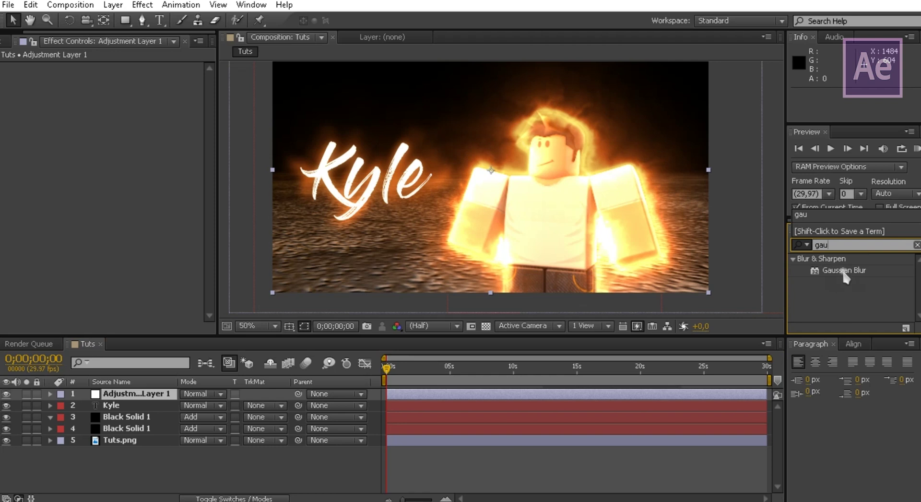
drag(845, 275, 151, 406)
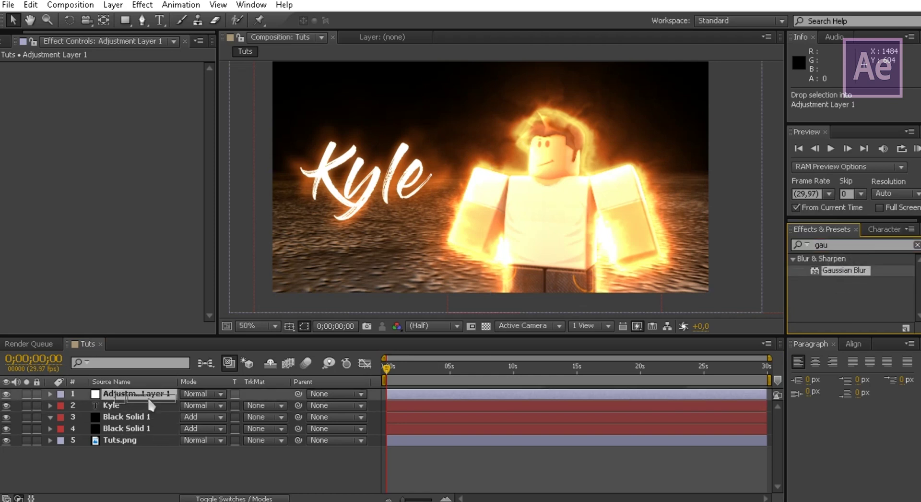
drag(201, 366, 202, 369)
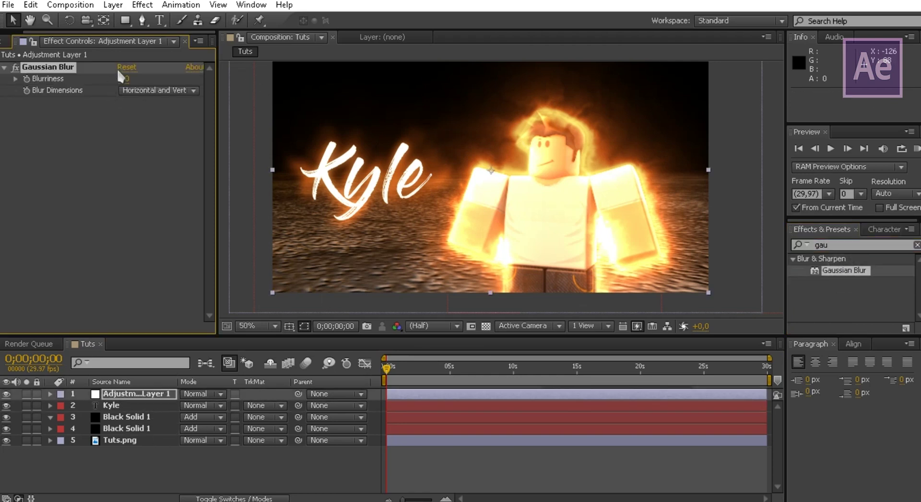
drag(123, 81, 138, 77)
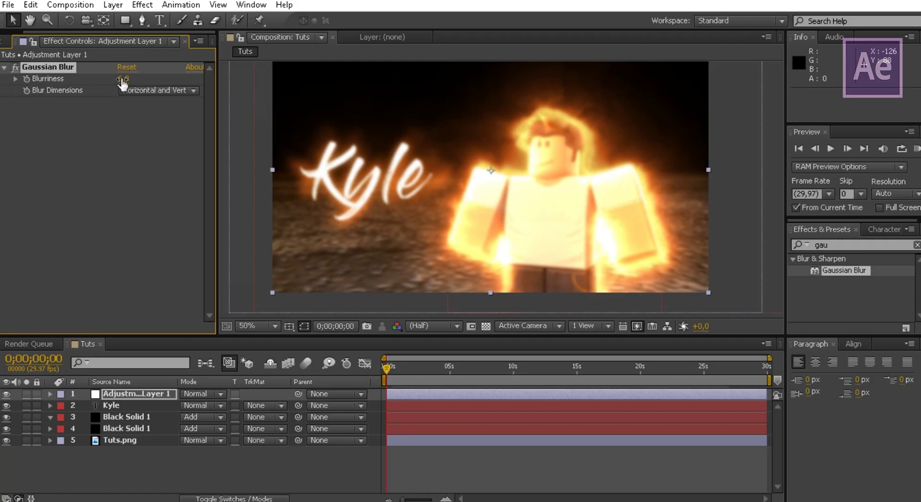
click(298, 168)
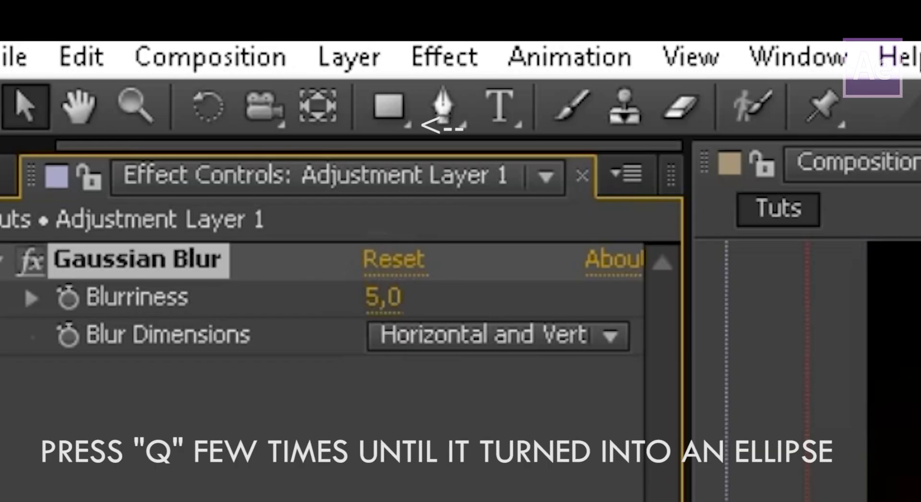
Add a full-frame ellipse mask to the adjustment layer and invert it
click(387, 121)
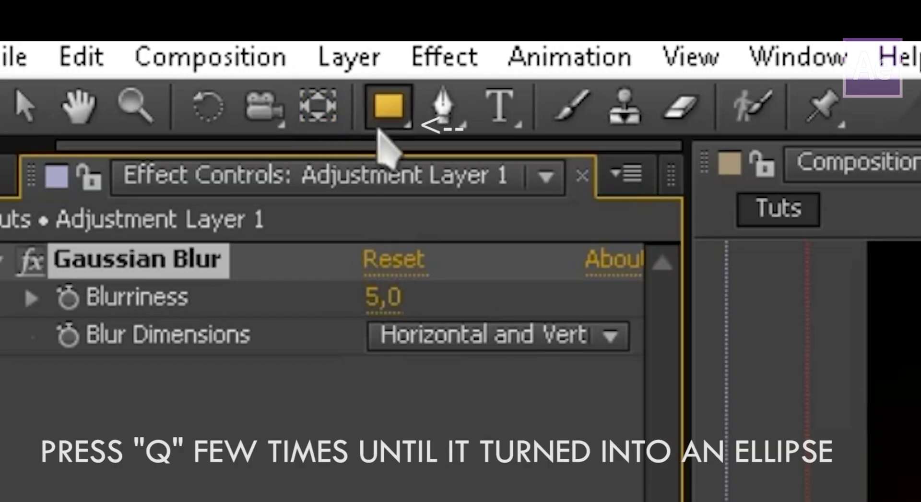
key(q)
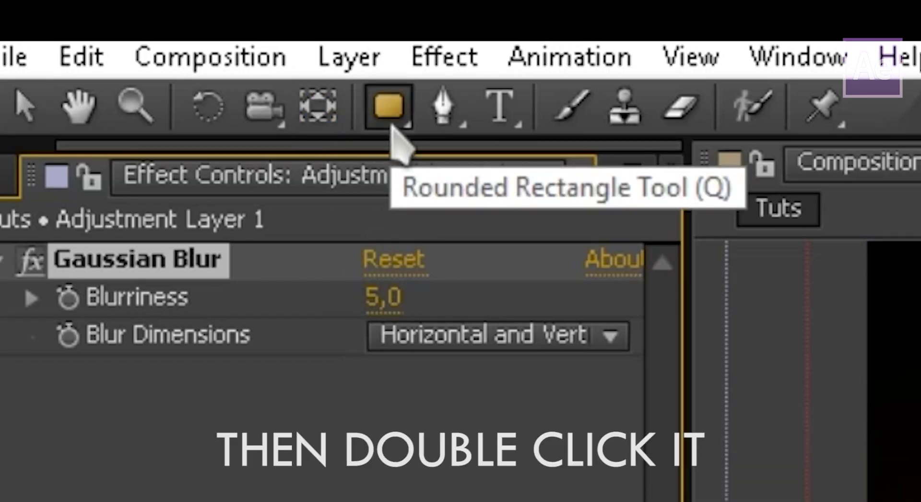
key(q)
double_click(388, 106)
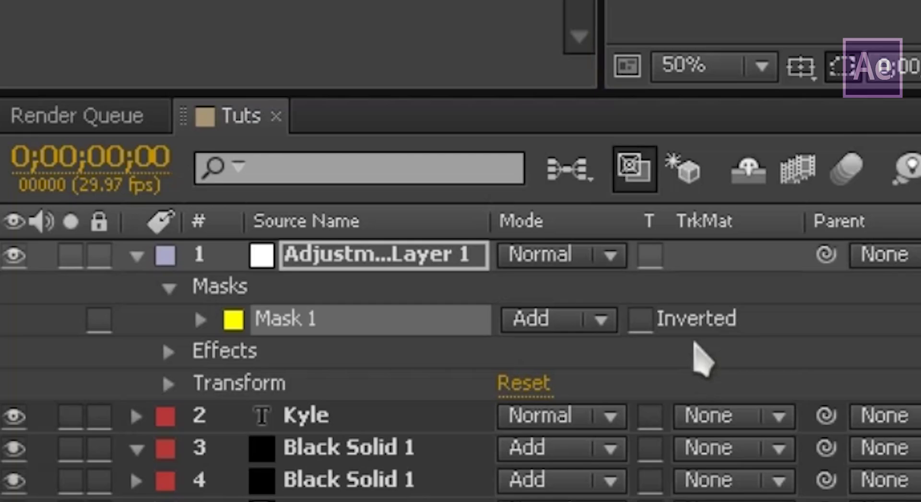
click(642, 320)
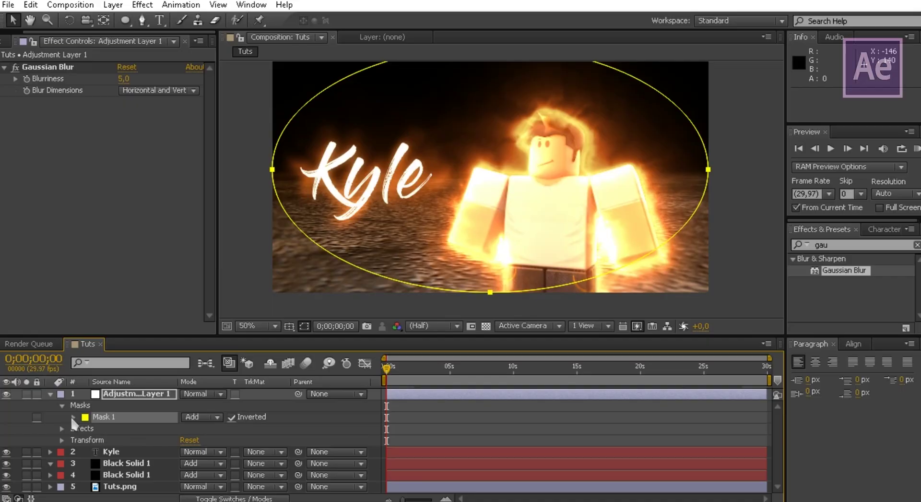
Set the adjustment layer's Mask Feather to 279 pixels and its Mask Expansion to 19 pixels
click(200, 319)
drag(577, 442, 920, 457)
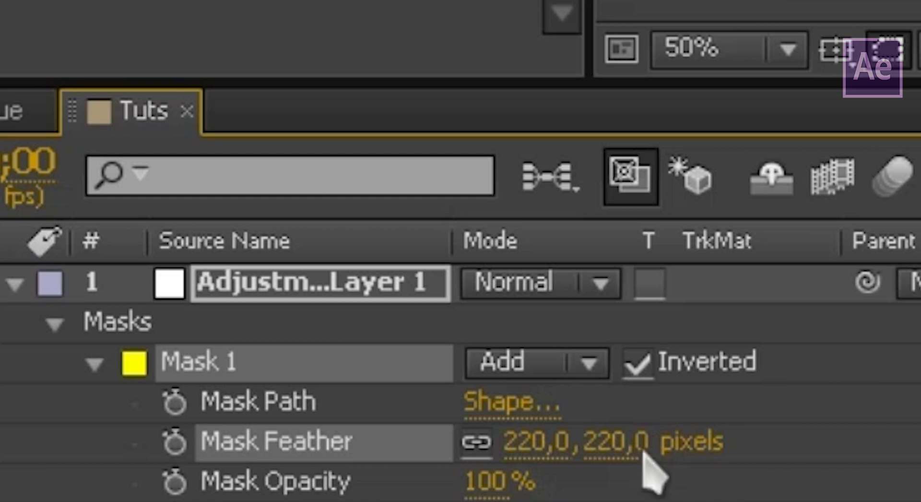
drag(609, 449, 815, 429)
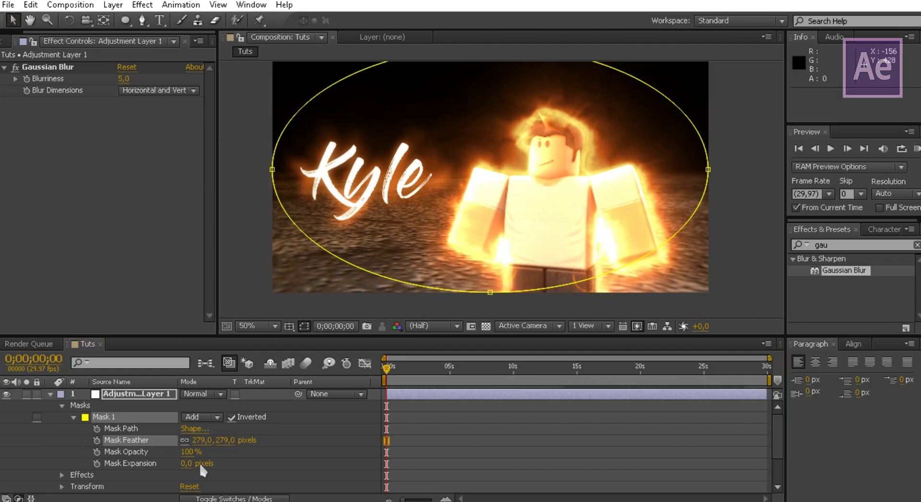
drag(199, 463, 236, 267)
click(236, 267)
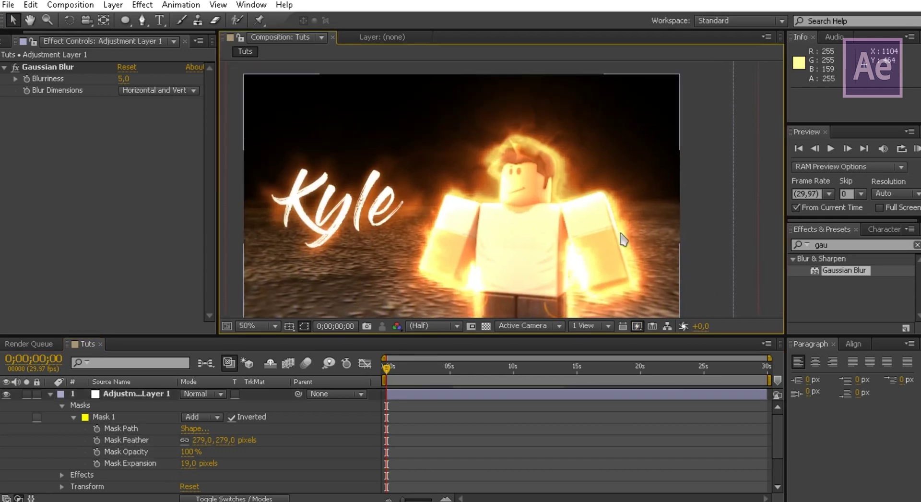
click(51, 393)
Create a new black solid layer at 1280 x 720 px
right_click(141, 477)
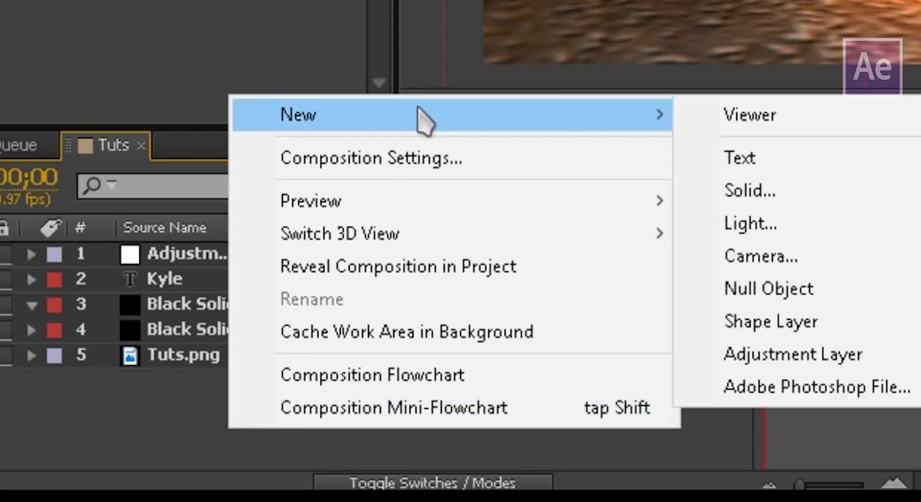
mouse_move(341, 331)
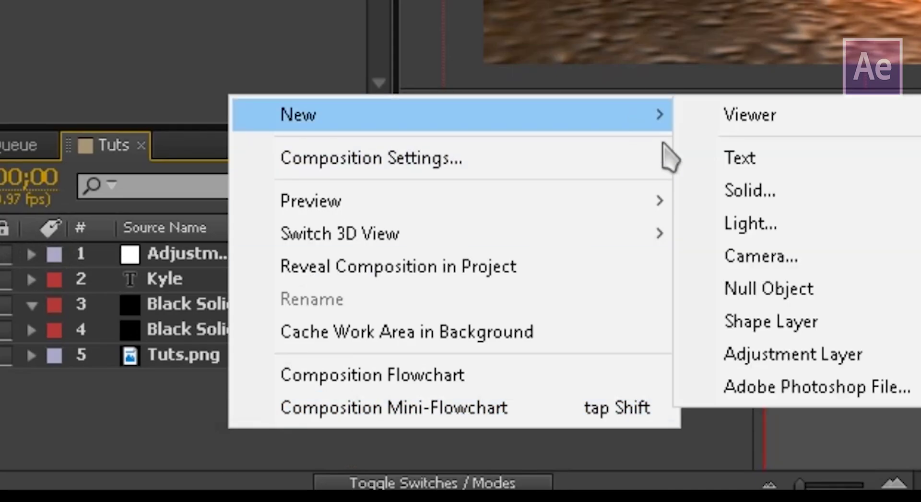
click(749, 189)
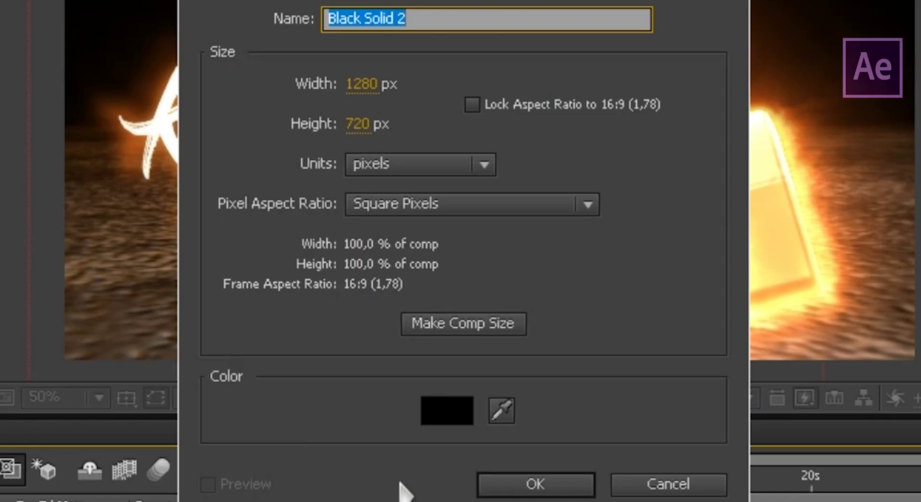
click(518, 488)
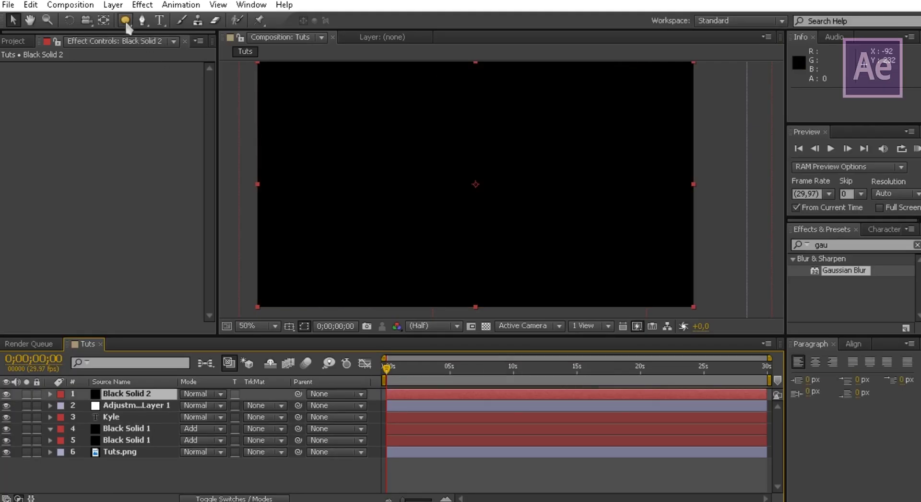
Add an inverted full-frame ellipse mask to Black Solid 2 and set its Mask Feather to 283 pixels
double_click(126, 21)
click(232, 416)
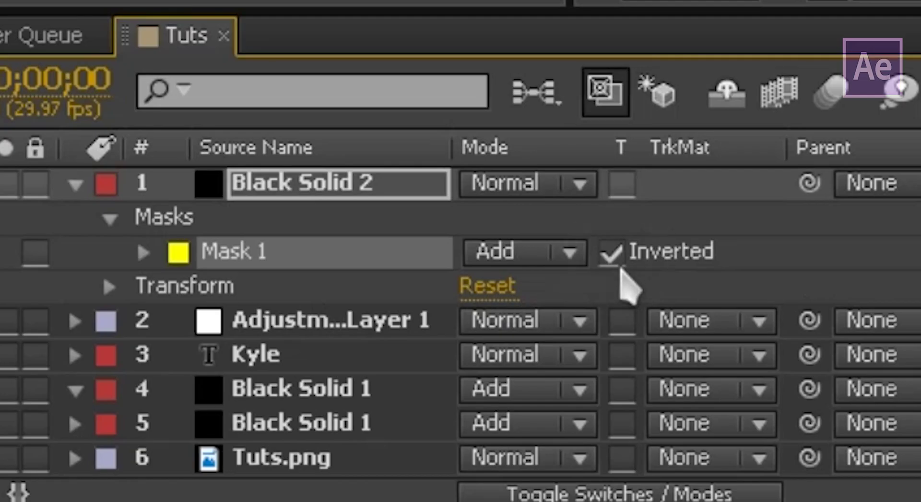
click(74, 416)
drag(192, 440, 226, 439)
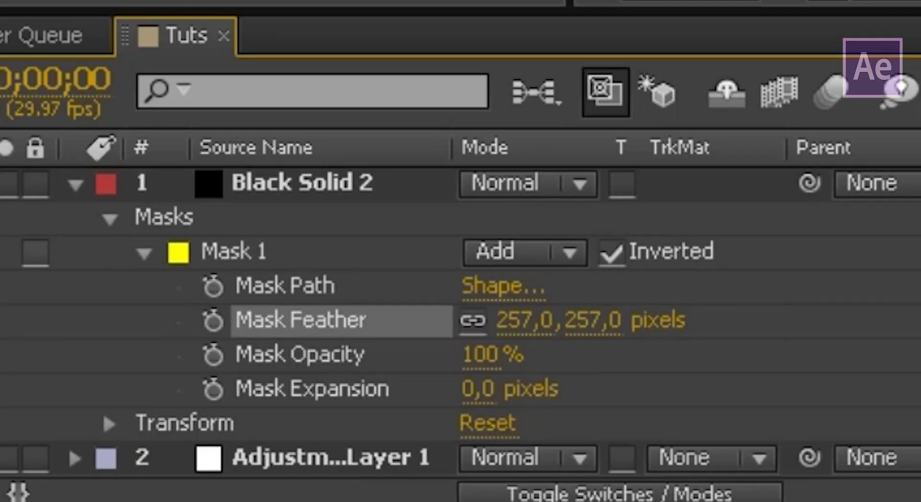
drag(526, 320, 643, 320)
drag(586, 321, 598, 320)
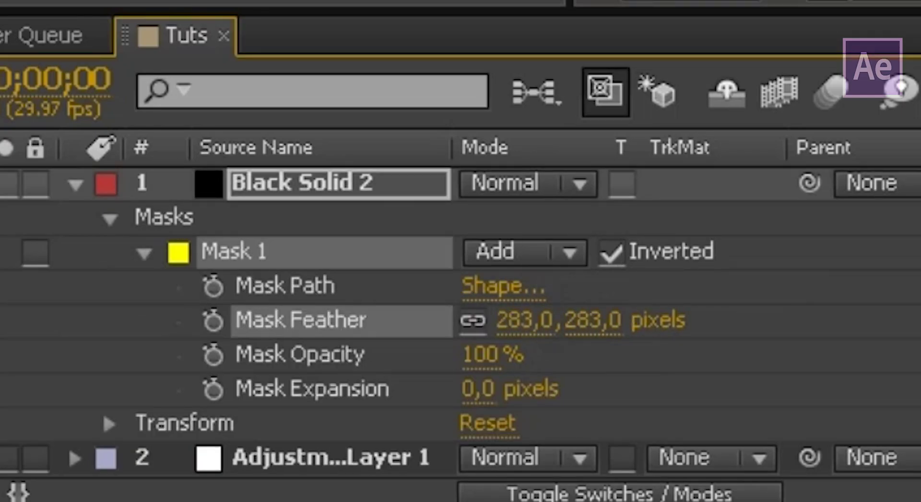
key(F2)
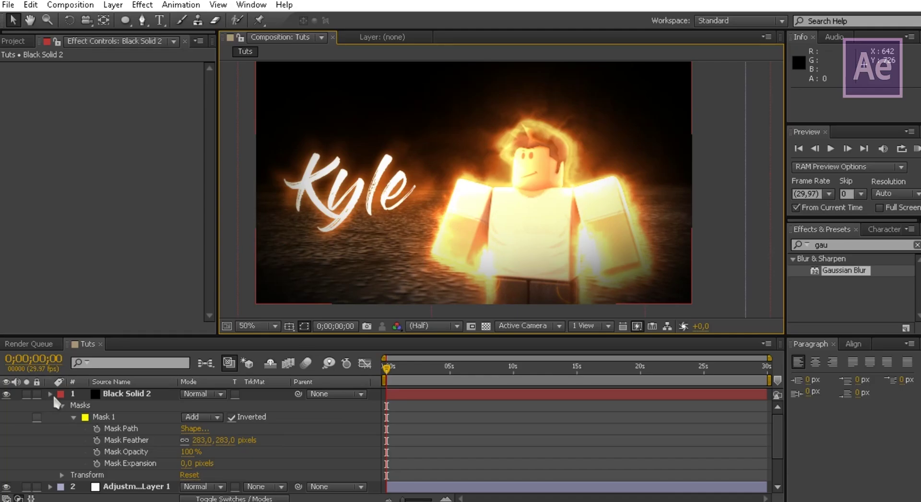
Create a new 1280 x 720 px solid layer in bright orange
right_click(182, 479)
mouse_move(381, 333)
click(419, 368)
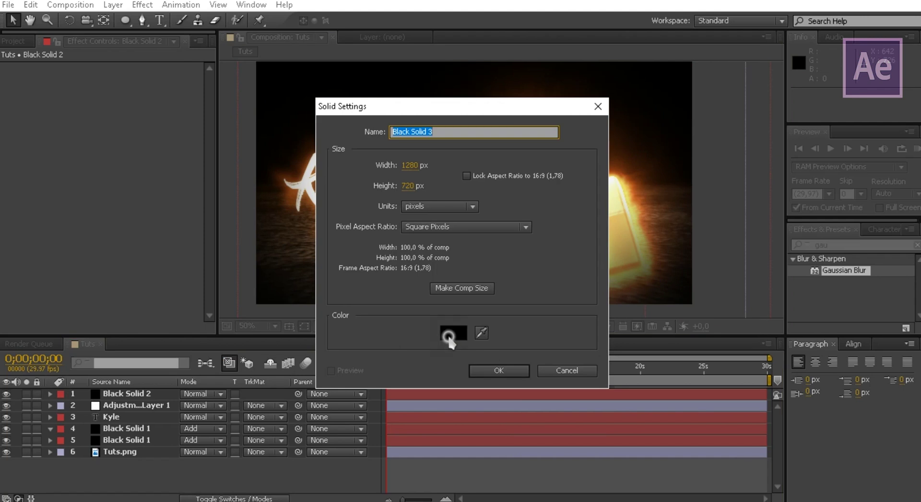
click(452, 338)
click(346, 310)
drag(307, 259, 331, 149)
click(463, 156)
click(497, 370)
Find the CC Star Burst effect and apply it to the orange solid
click(840, 245)
text(star b)
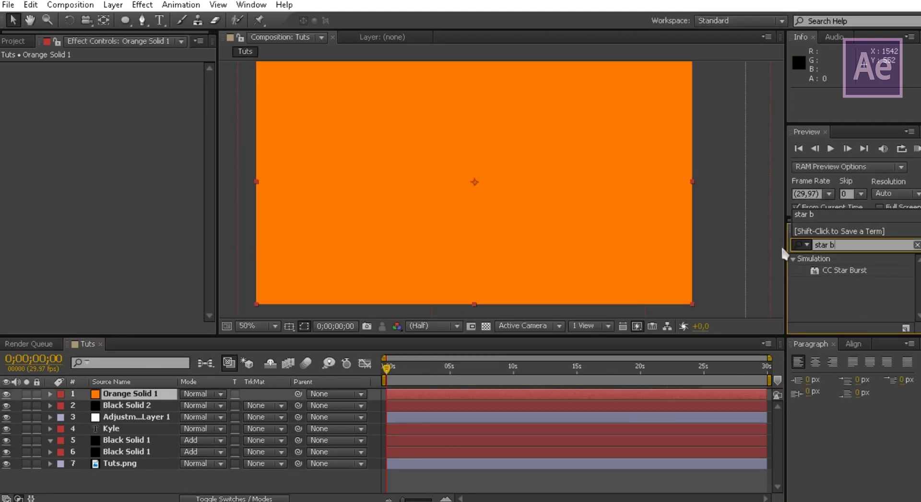
drag(846, 271, 126, 394)
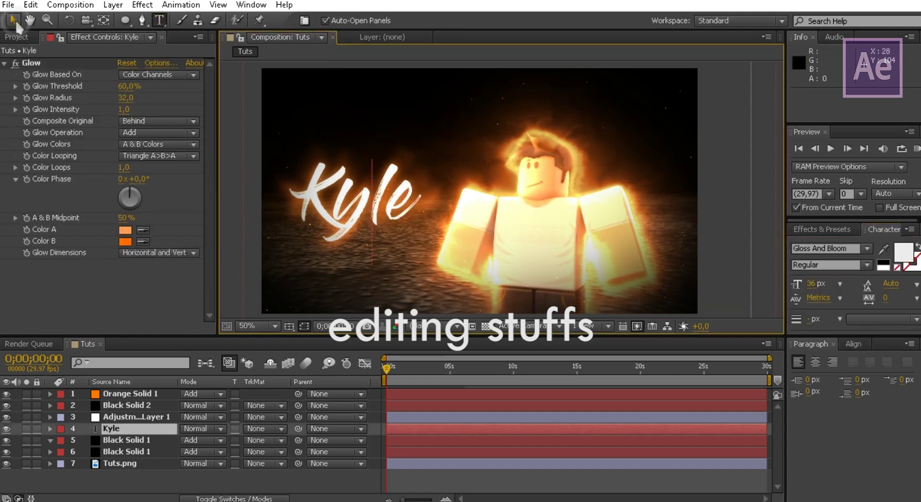
Add an underscore text layer just beneath the name title and paste the Glow effect onto it
click(14, 21)
click(160, 20)
click(553, 96)
text(_)
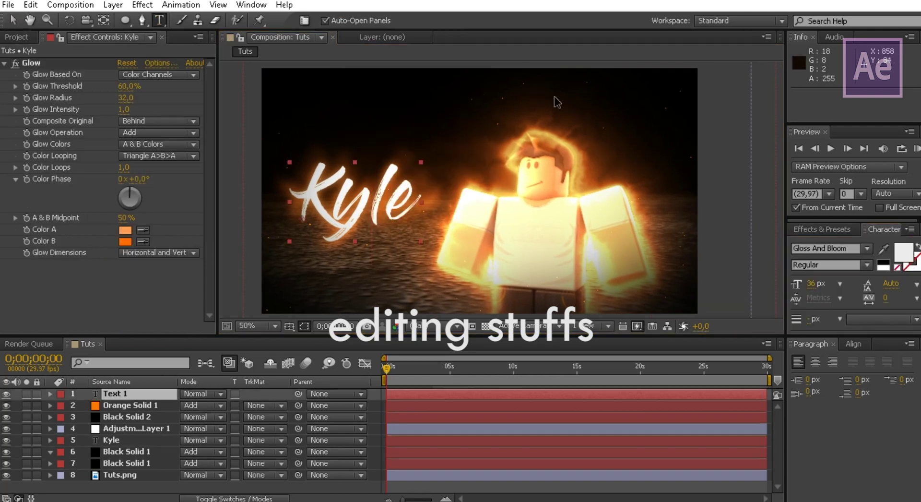
text(v)
drag(565, 100, 365, 250)
click(125, 213)
key(ctrl+v)
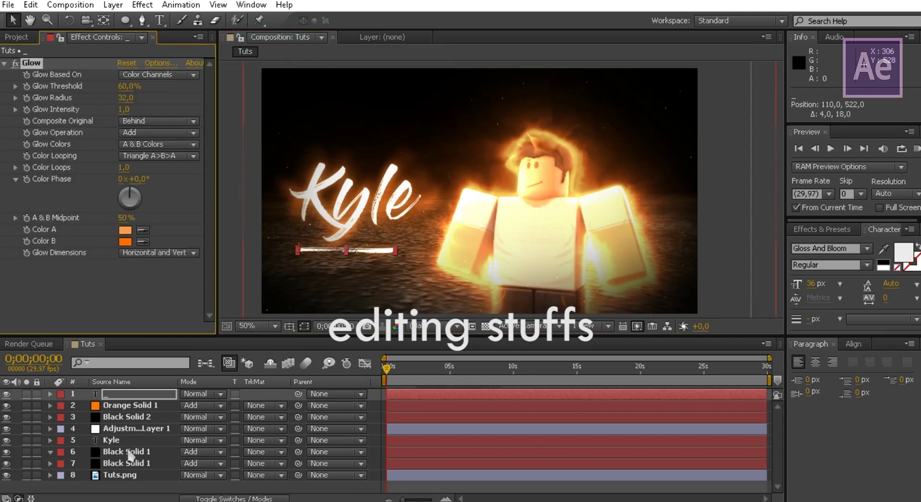
Duplicate the upper Black Solid 1 and make the copy's Saber core follow the underscore text layer
click(128, 451)
key(ctrl+d)
click(175, 206)
click(174, 240)
middle_drag(405, 227, 385, 226)
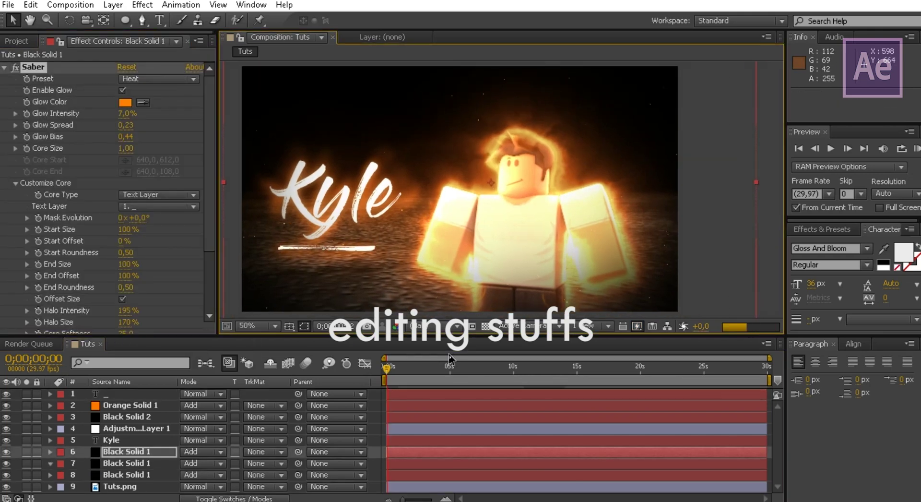
Queue the frame at 0;00;05;00 for rendering and set its output format to PNG Sequence
click(448, 364)
key(ctrl+alt+s)
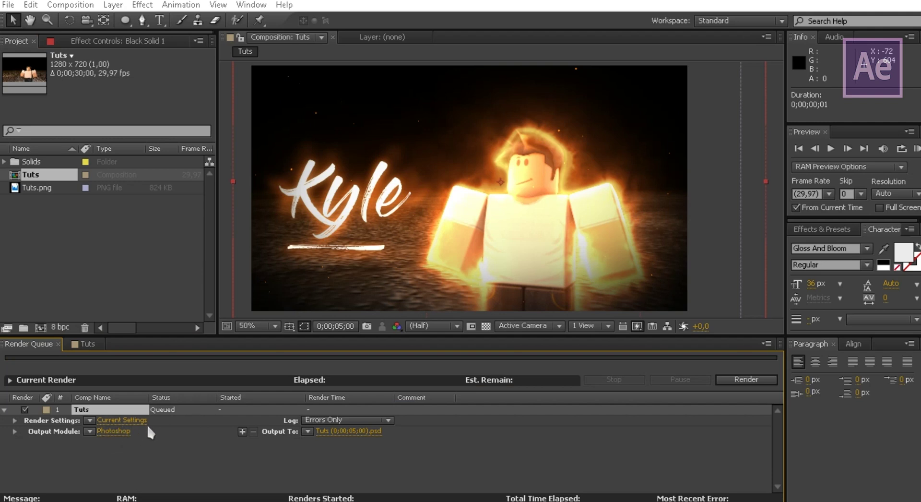
click(127, 430)
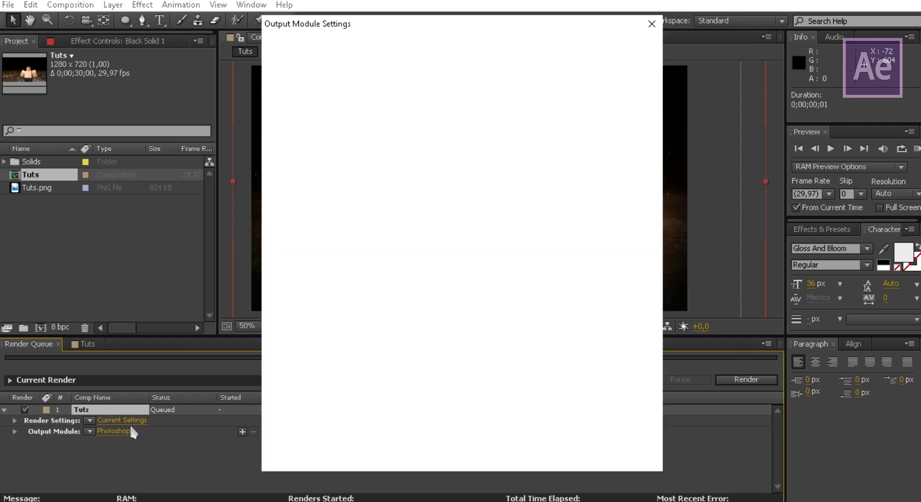
click(409, 85)
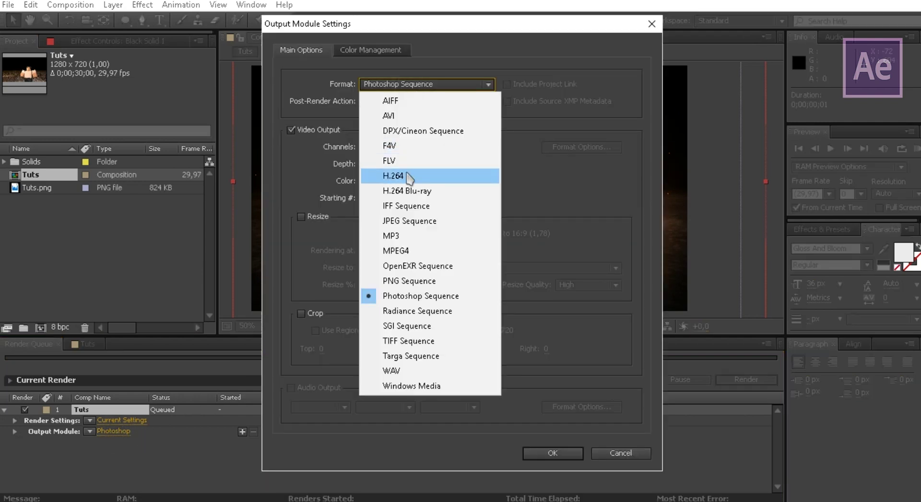
click(430, 282)
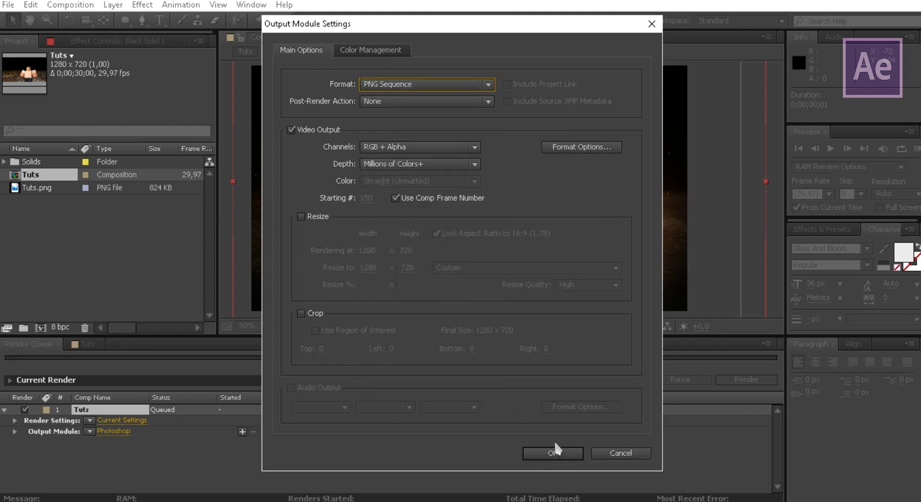
click(553, 452)
Name the output file Done.png and start rendering the queued frame
click(349, 430)
double_click(388, 223)
click(336, 290)
text(Done\)
key(Return)
click(538, 258)
text(Done)
click(417, 337)
click(759, 381)
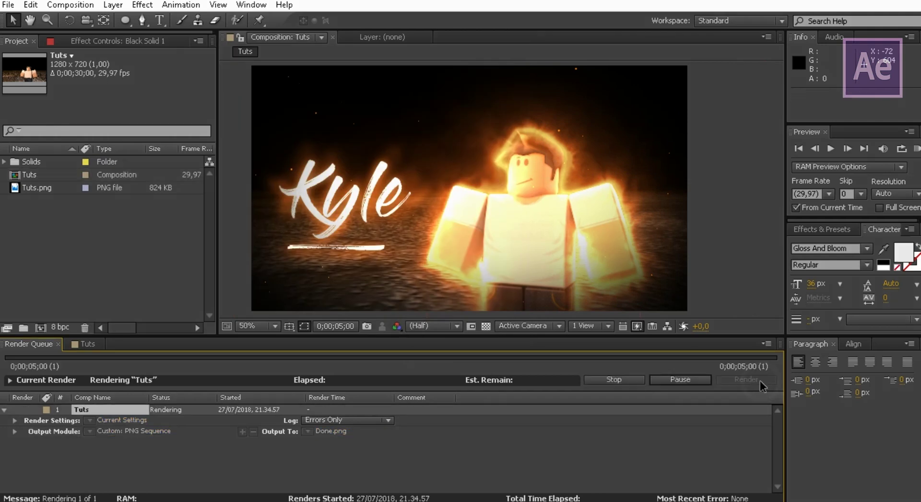